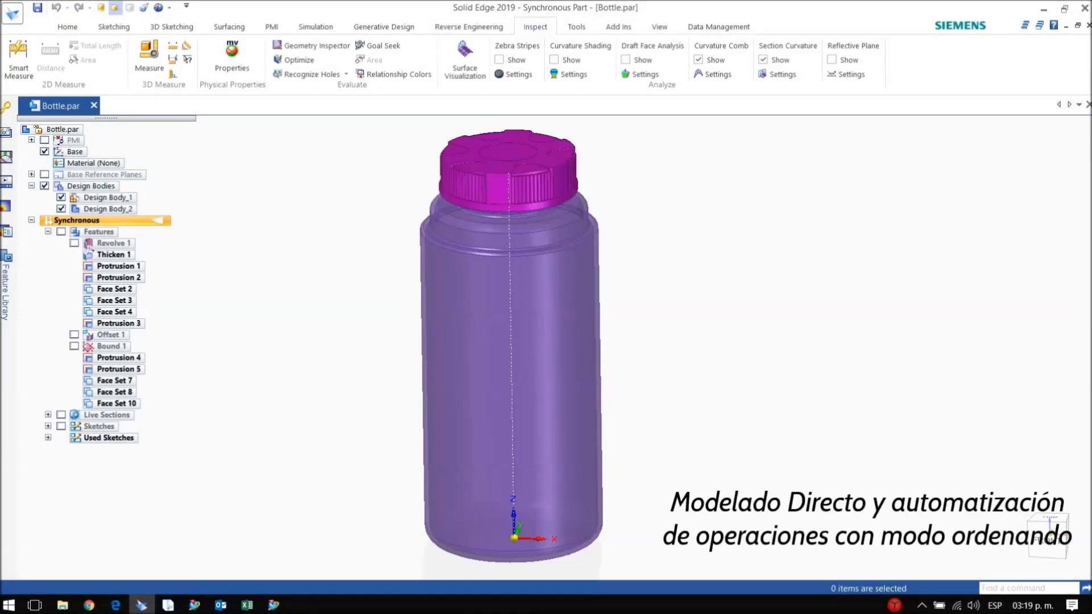
Transition the bottle part from synchronous to ordered modelling
right_click(224, 236)
click(256, 450)
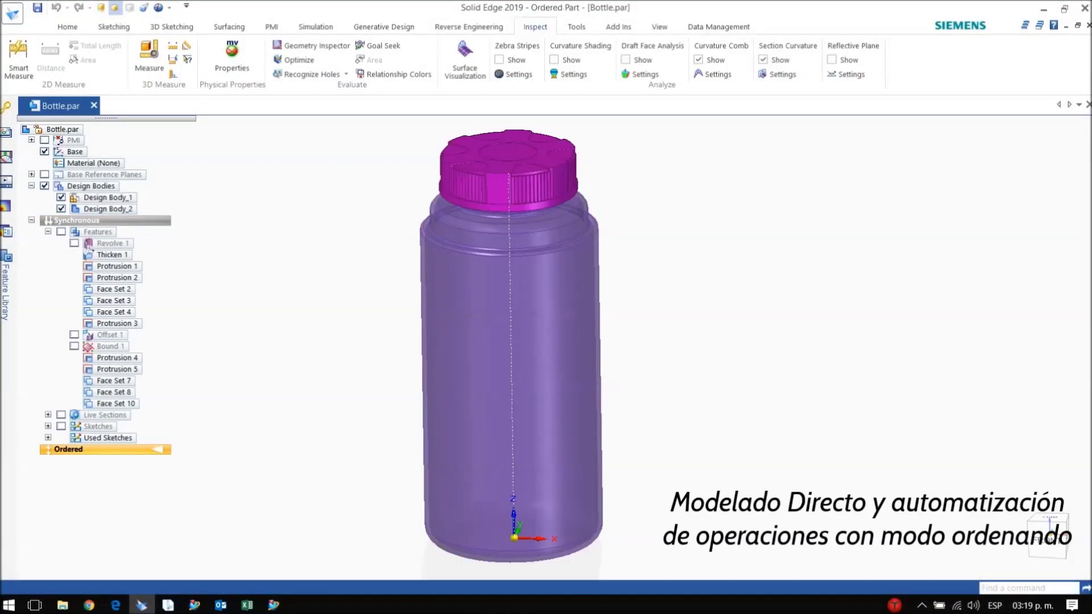
click(106, 198)
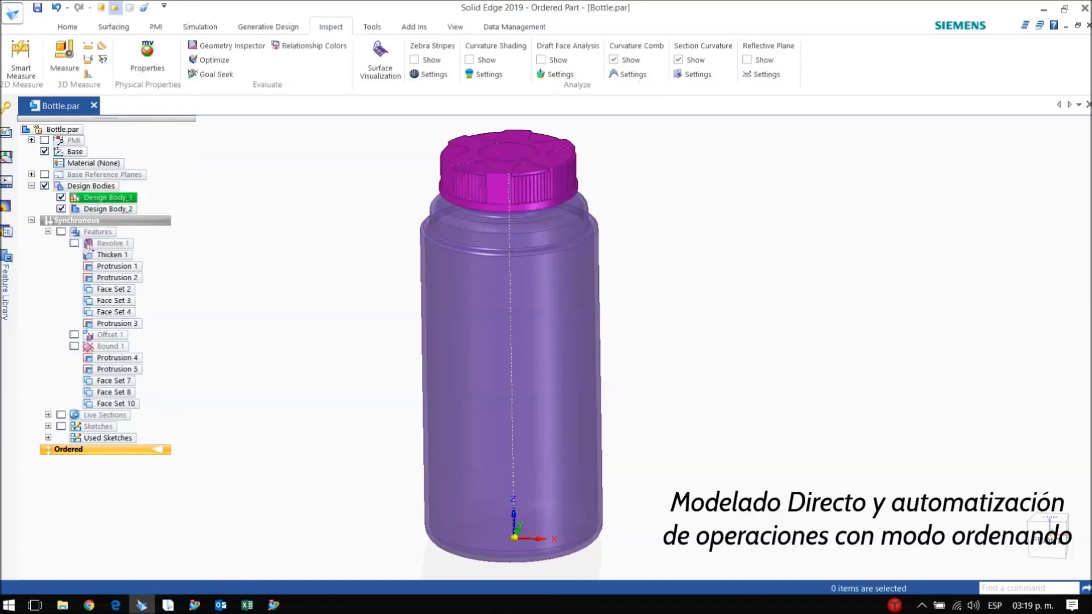
key(Escape)
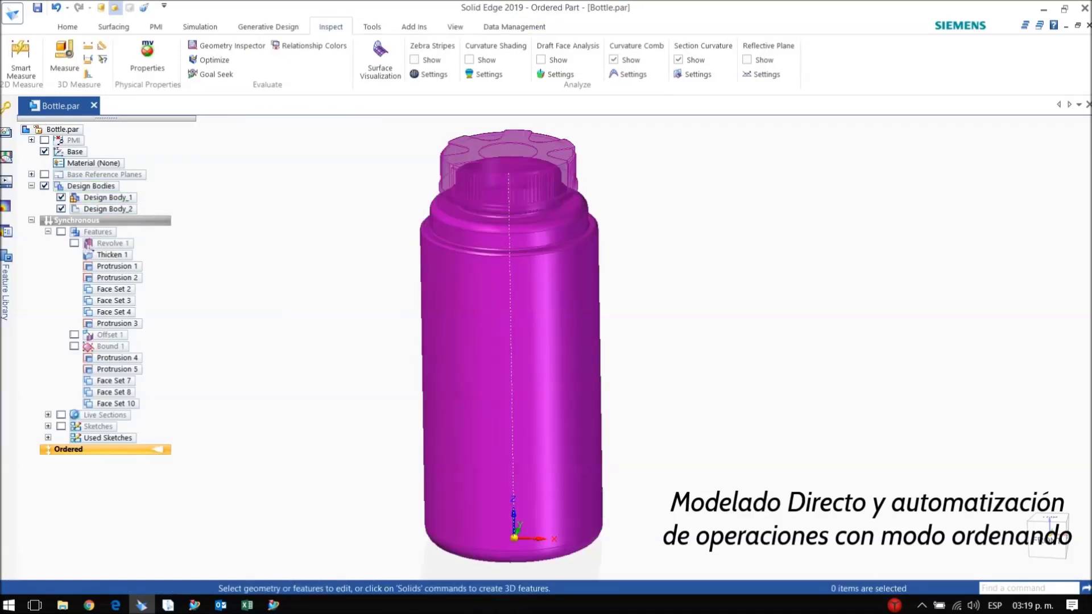
Hide the cap body, Design Body_2, leaving only the bottle visible
click(61, 209)
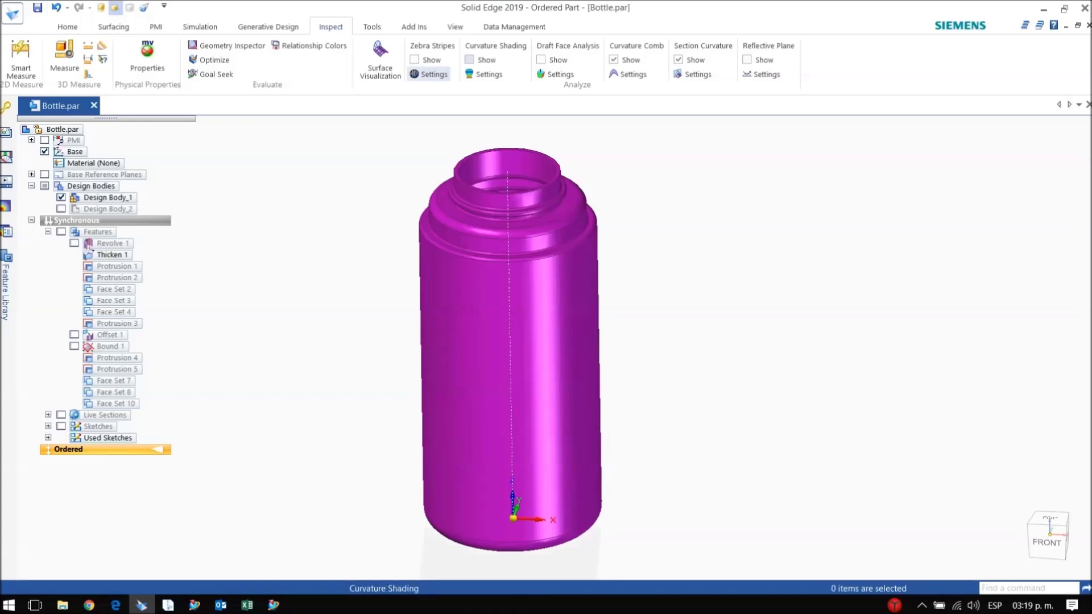
click(455, 27)
click(475, 74)
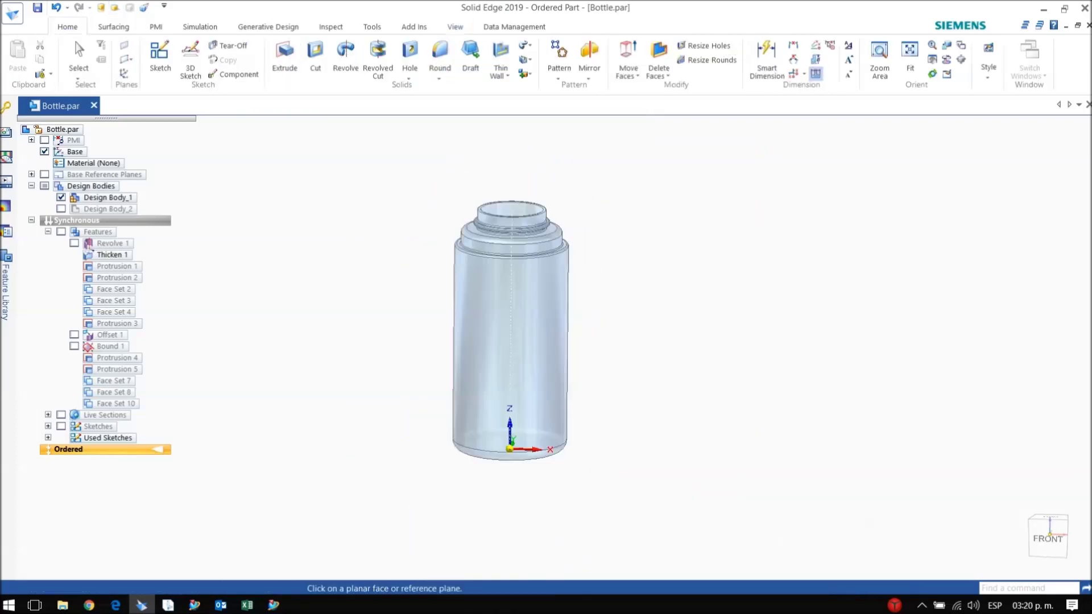
Create Plane 4 parallel to the bottle's base at a 130 mm offset
text(130)
key(Tab)
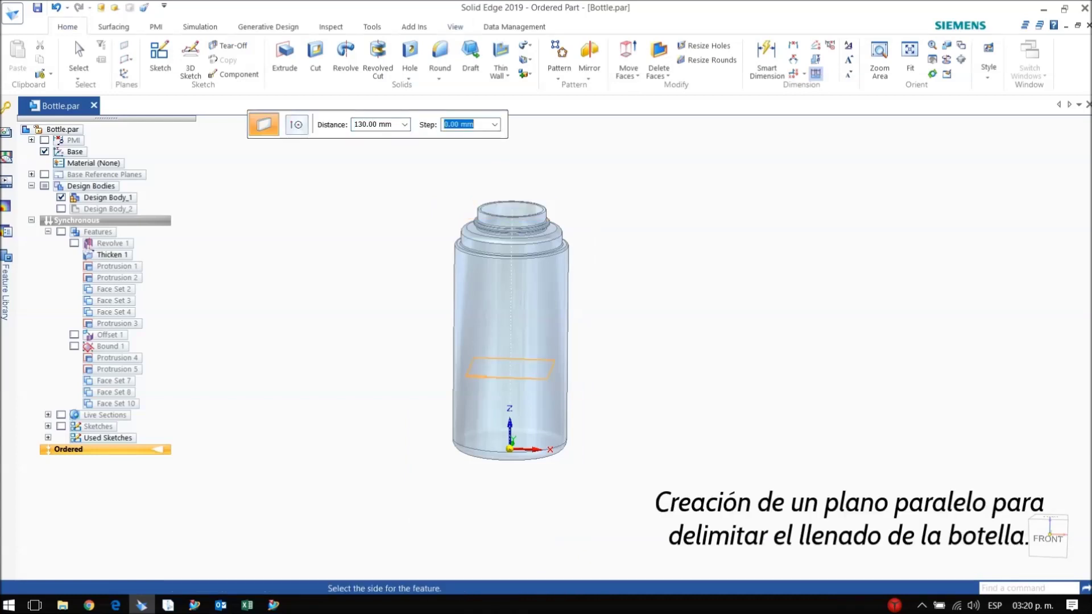
key(Return)
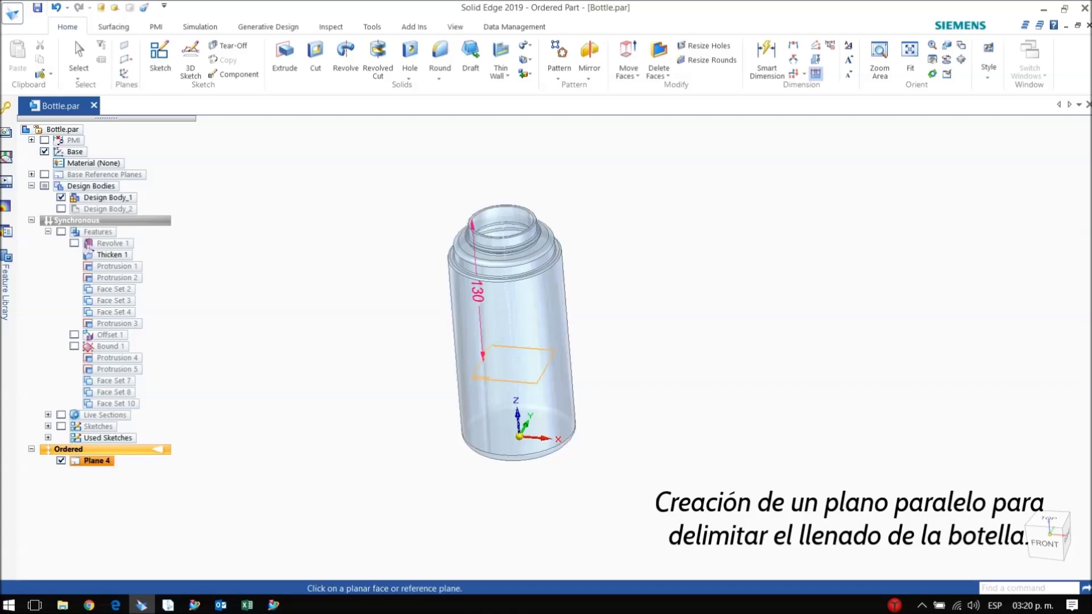
click(160, 57)
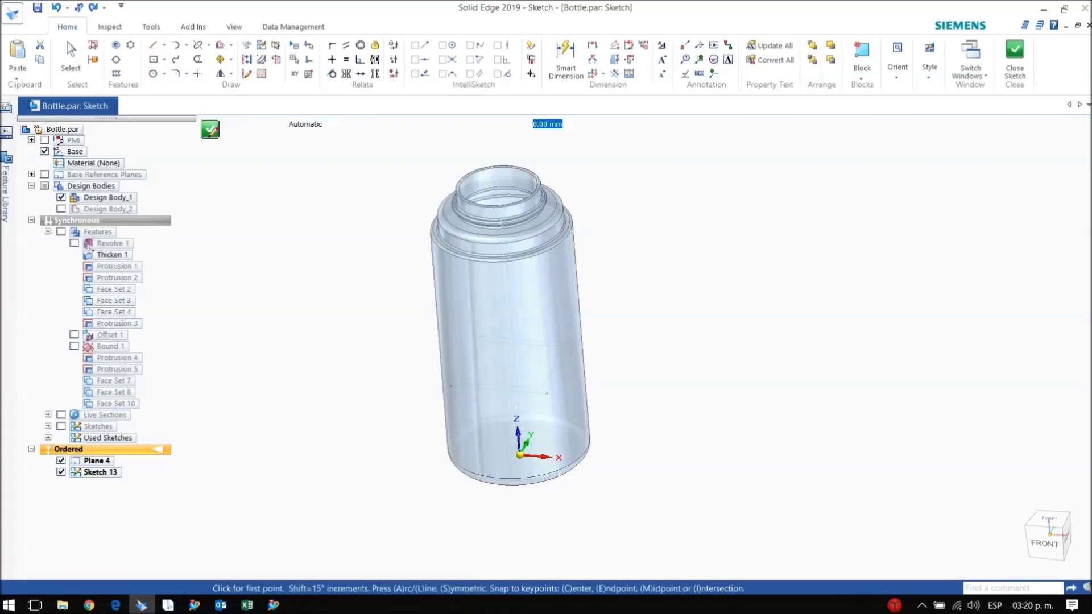
Sketch a centred rectangle larger than the bottle on Plane 4 and close Sketch 13
click(153, 59)
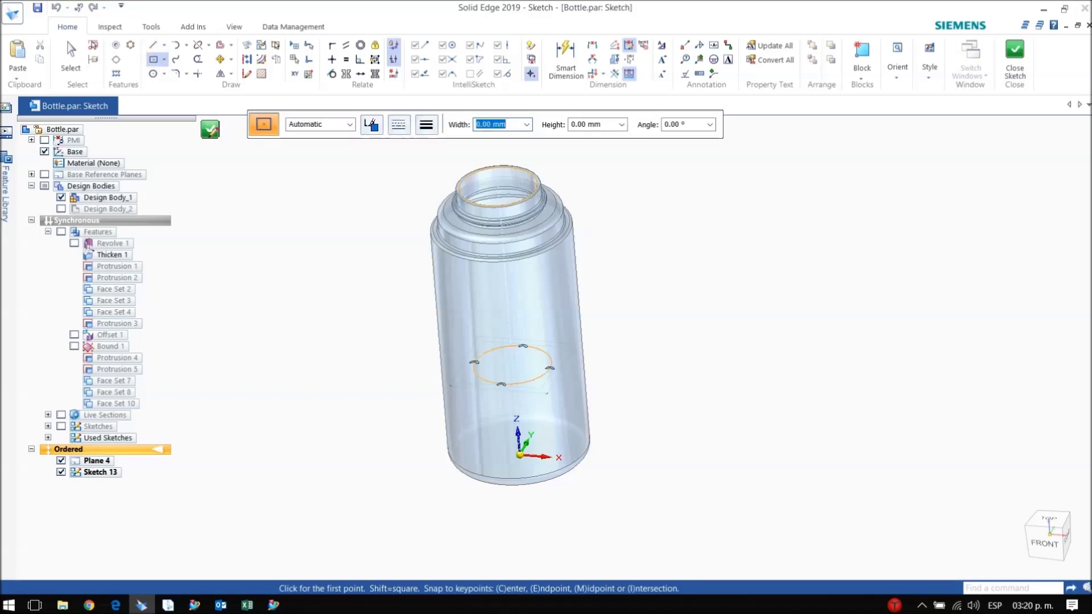
click(513, 365)
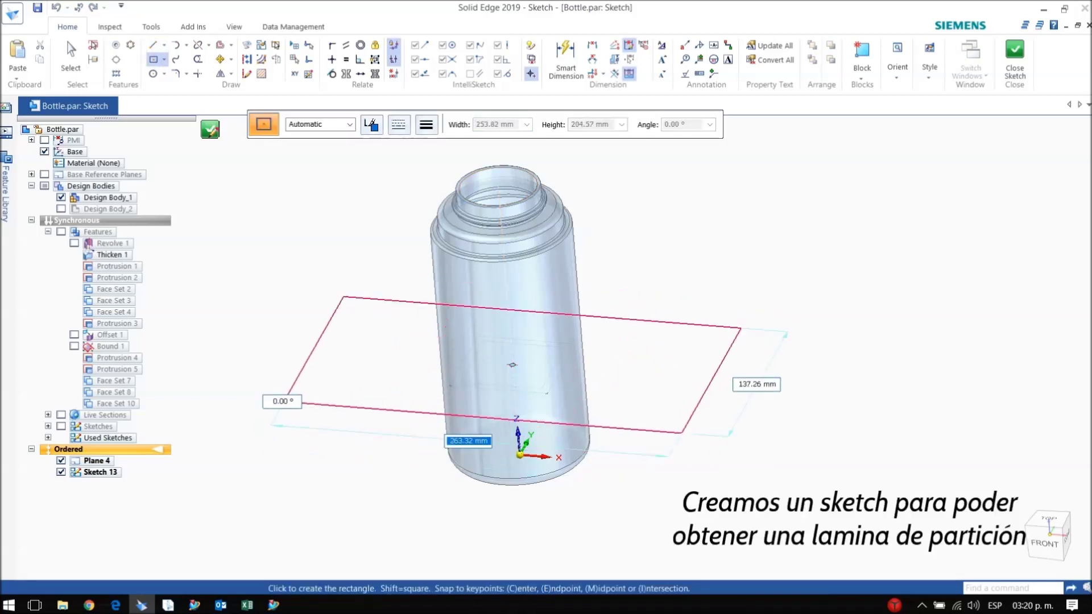
click(671, 322)
key(Escape)
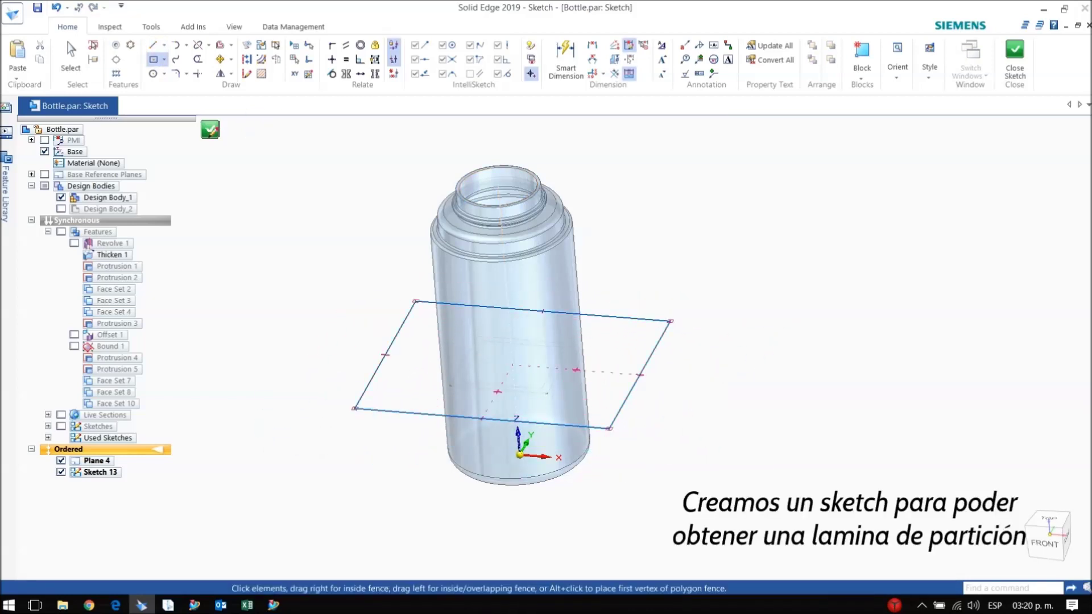
click(1015, 63)
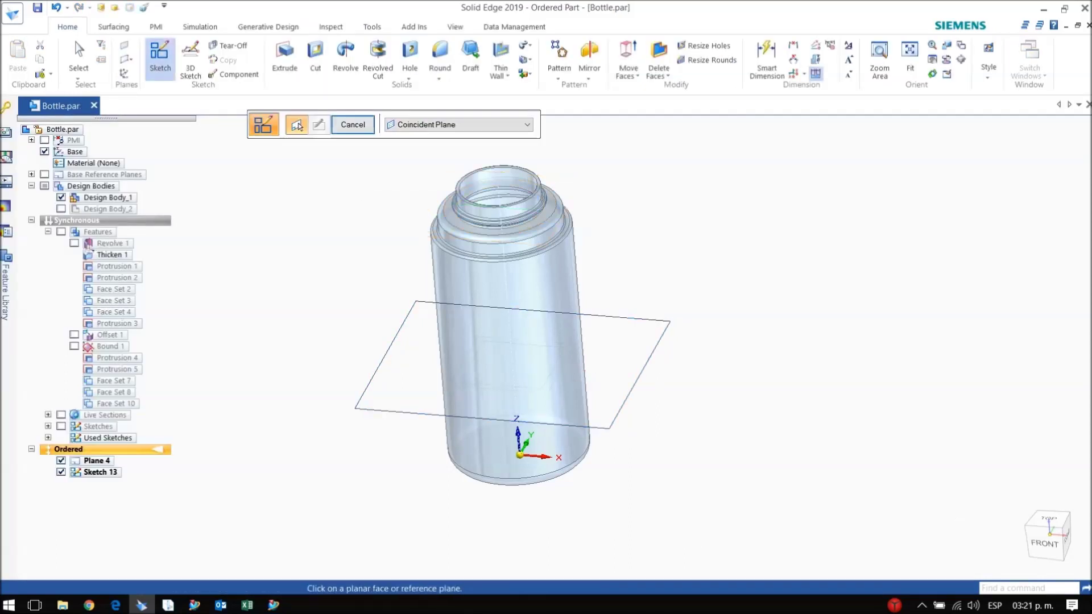
key(Escape)
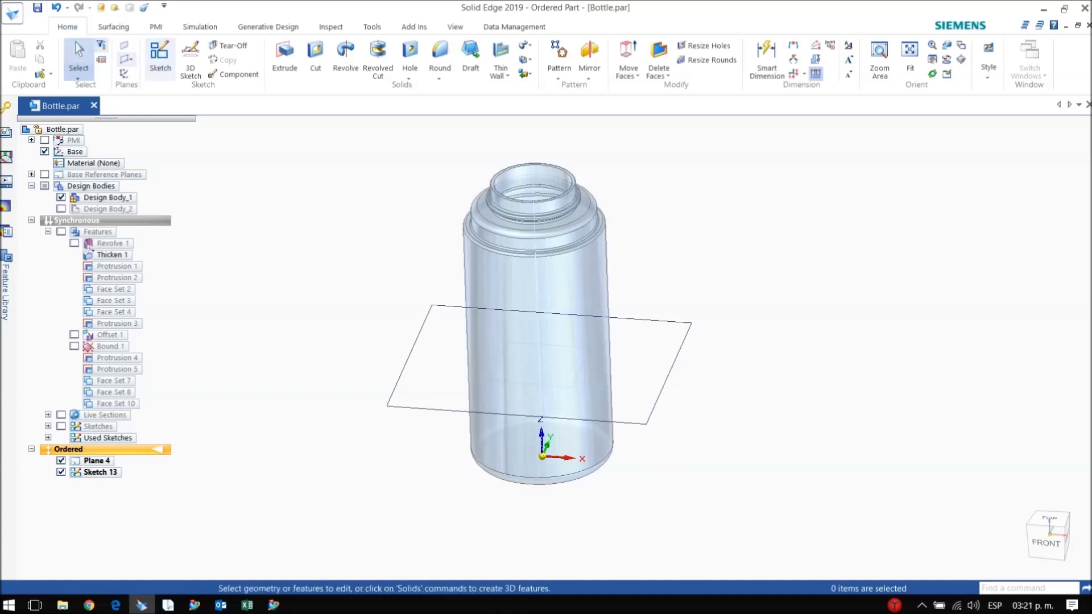
Change the document's File Units so volume is measured in ounces
click(12, 12)
click(17, 351)
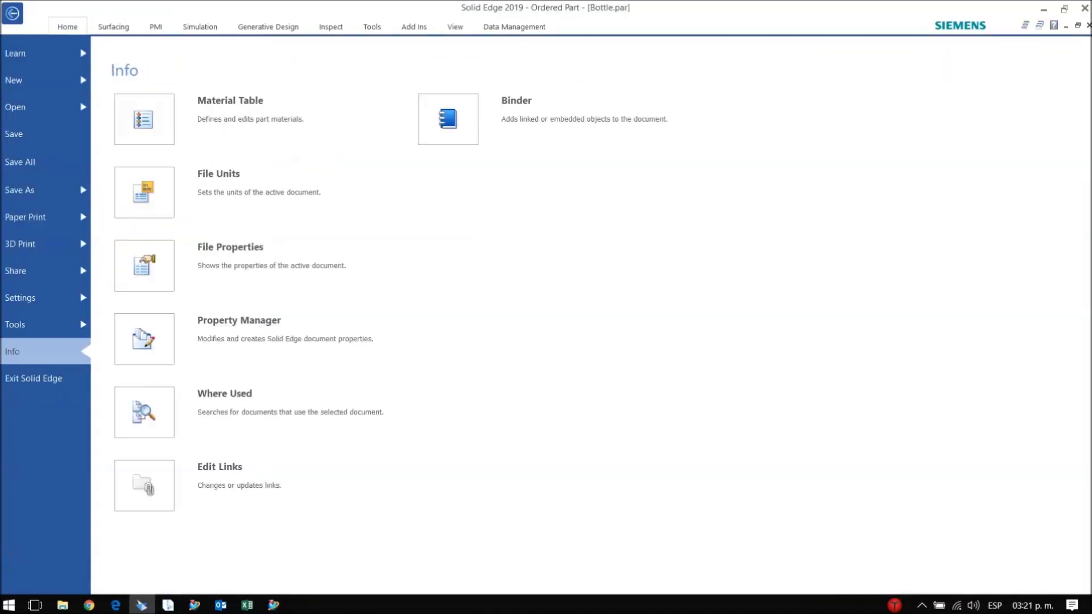
click(227, 188)
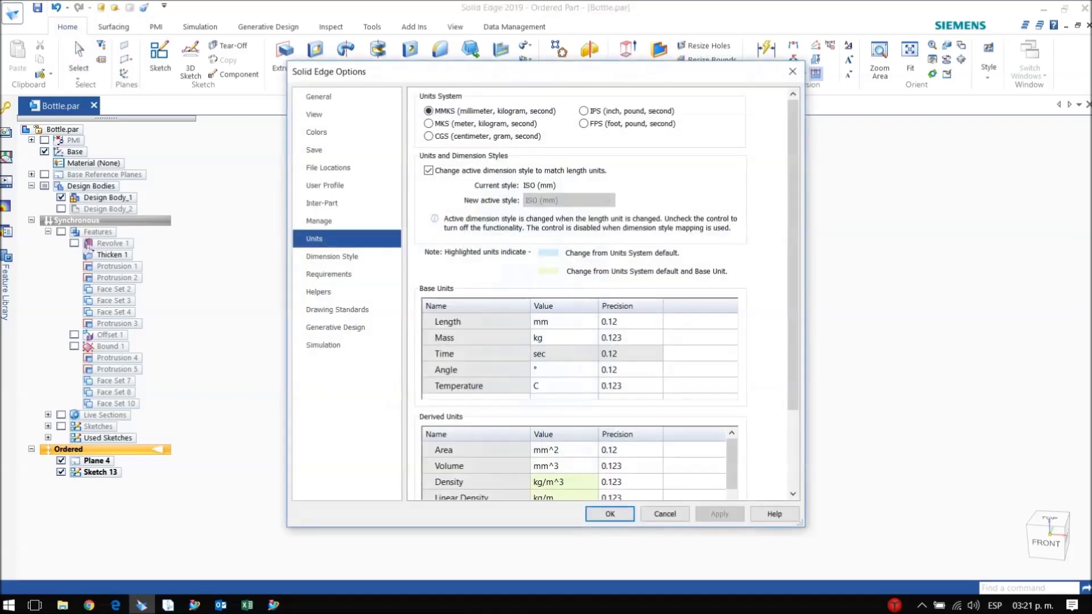
click(560, 466)
click(593, 466)
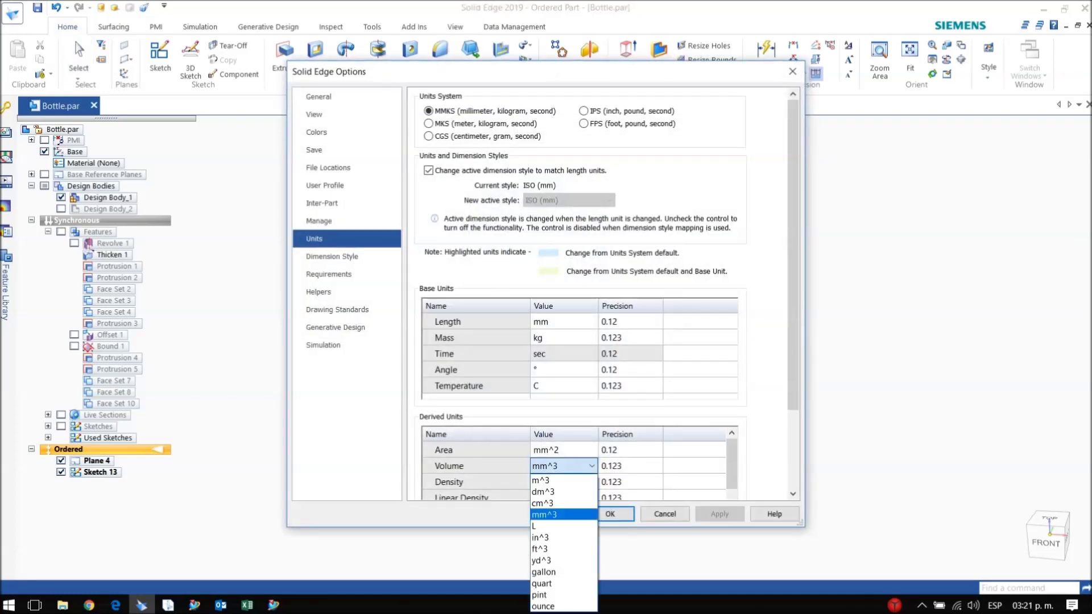
click(560, 606)
key(Return)
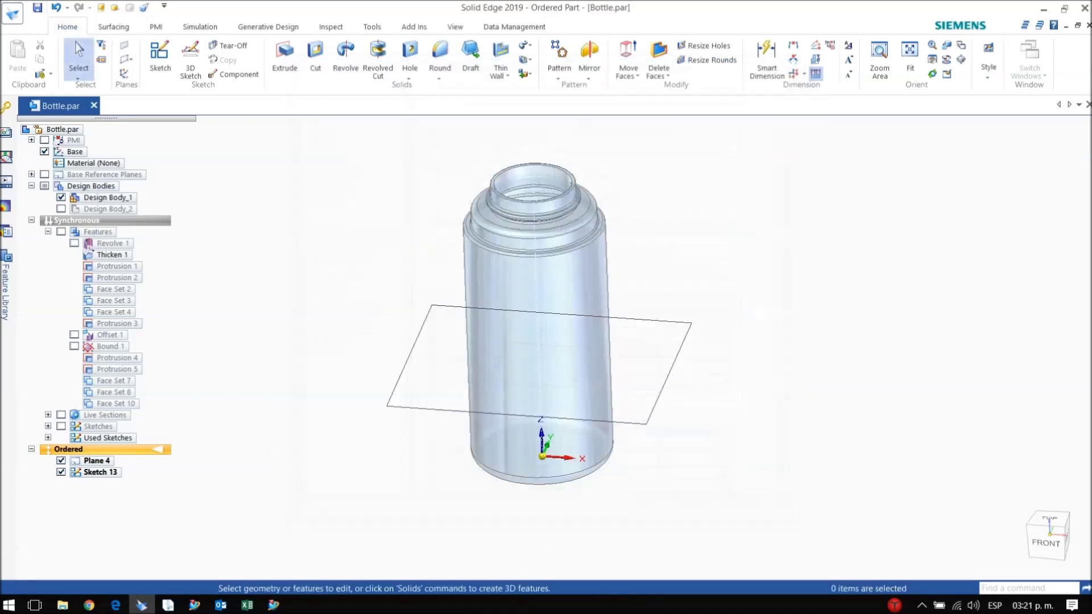
shift+middle_drag(541, 341, 521, 356)
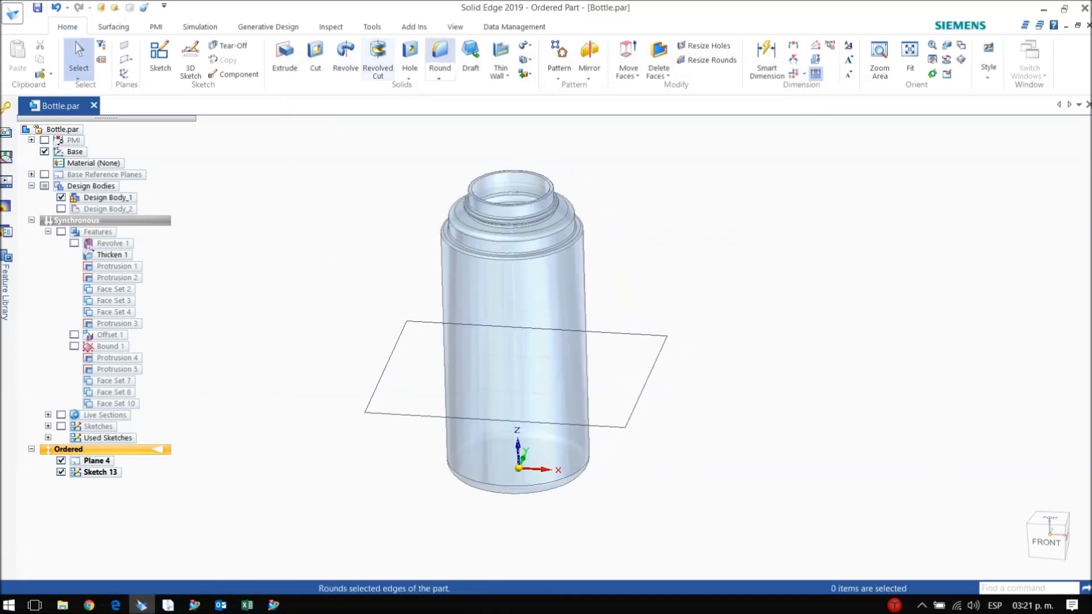
Rename the RefPlane_4_Distance variable to LevelOfLiquid in the Variables table
click(455, 27)
click(372, 27)
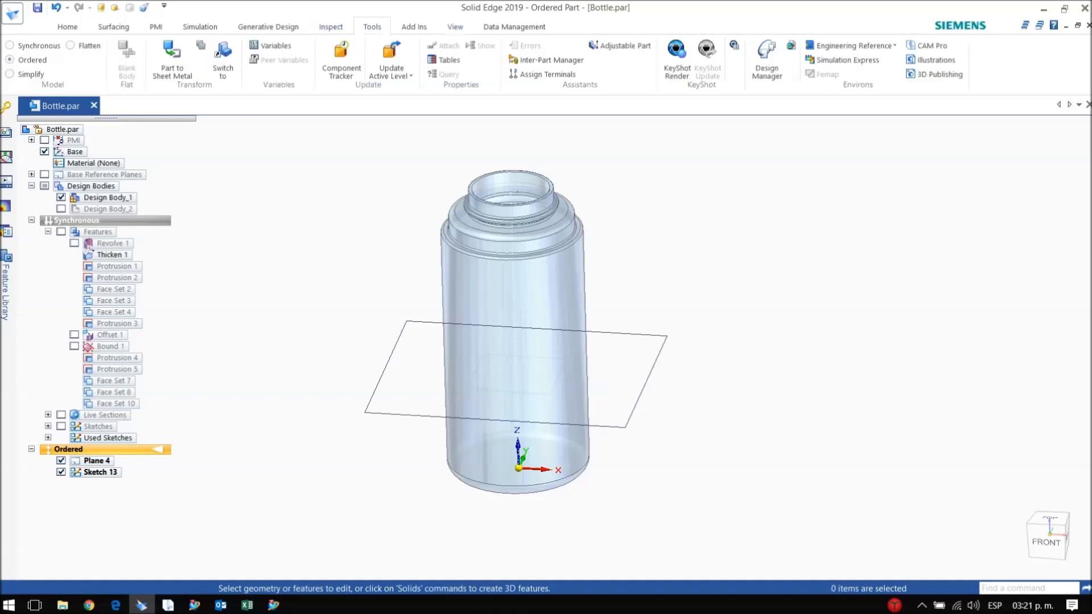
click(271, 45)
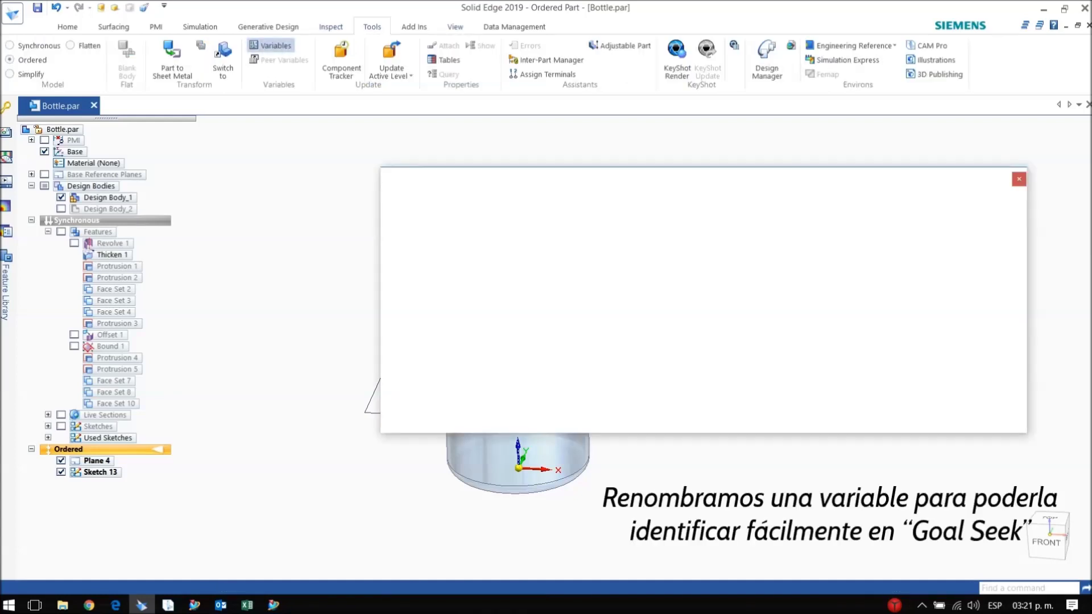
scroll(620, 335, down, 3)
scroll(620, 335, down, 3)
scroll(620, 336, down, 6)
scroll(620, 335, down, 5)
scroll(621, 336, down, 5)
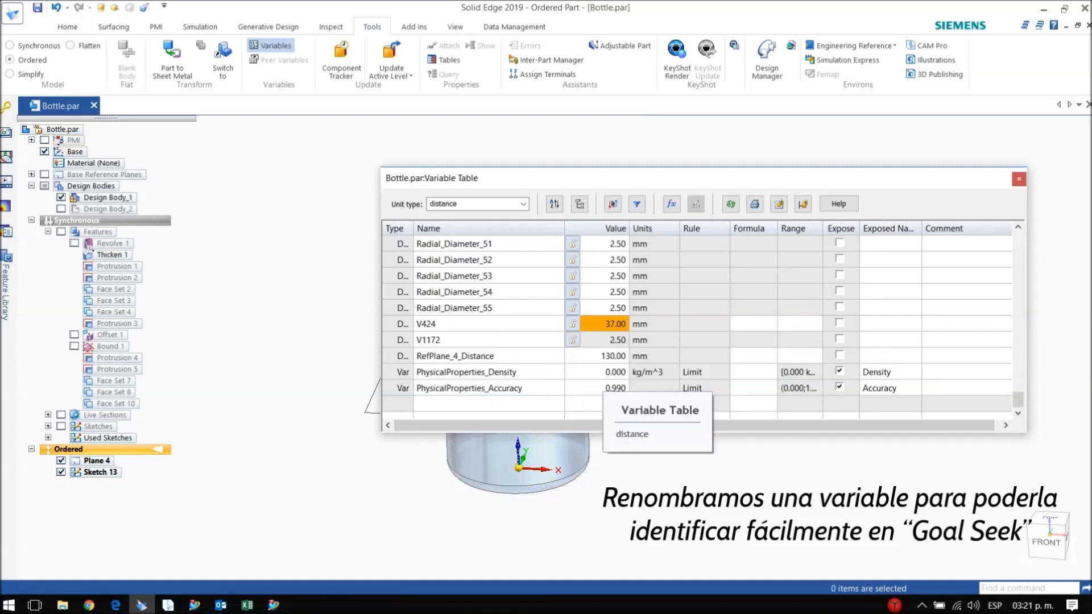
click(455, 356)
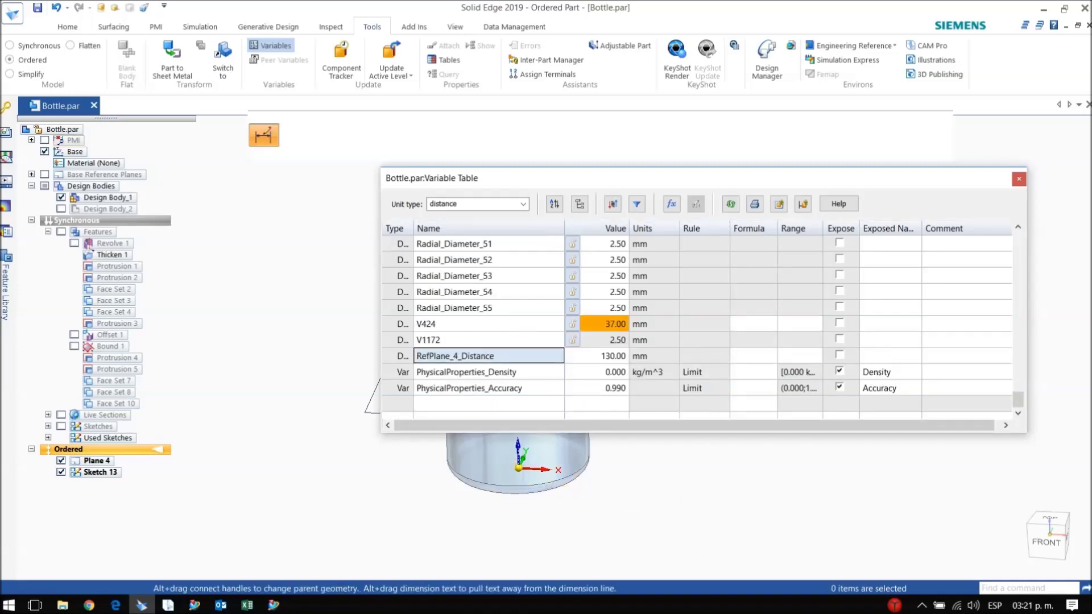
key(ctrl+a)
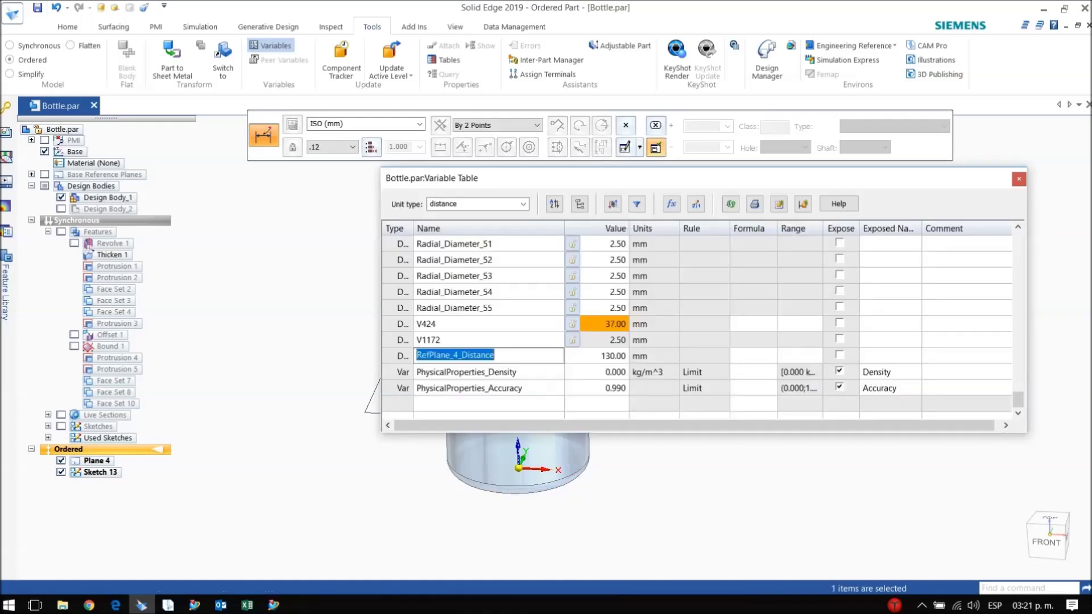
text(LevelOdLiquid)
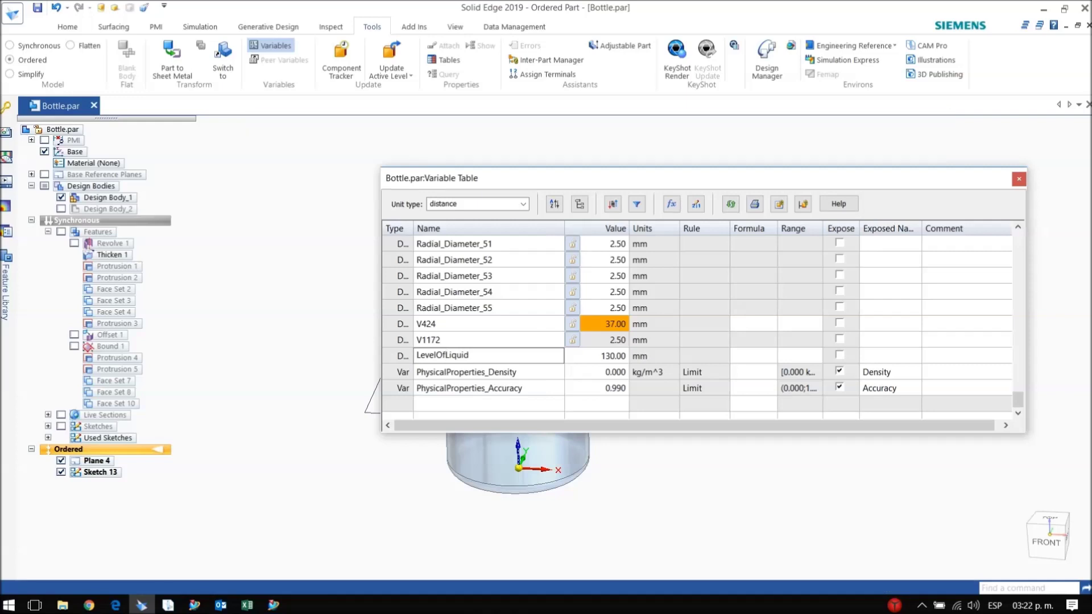
key(Return)
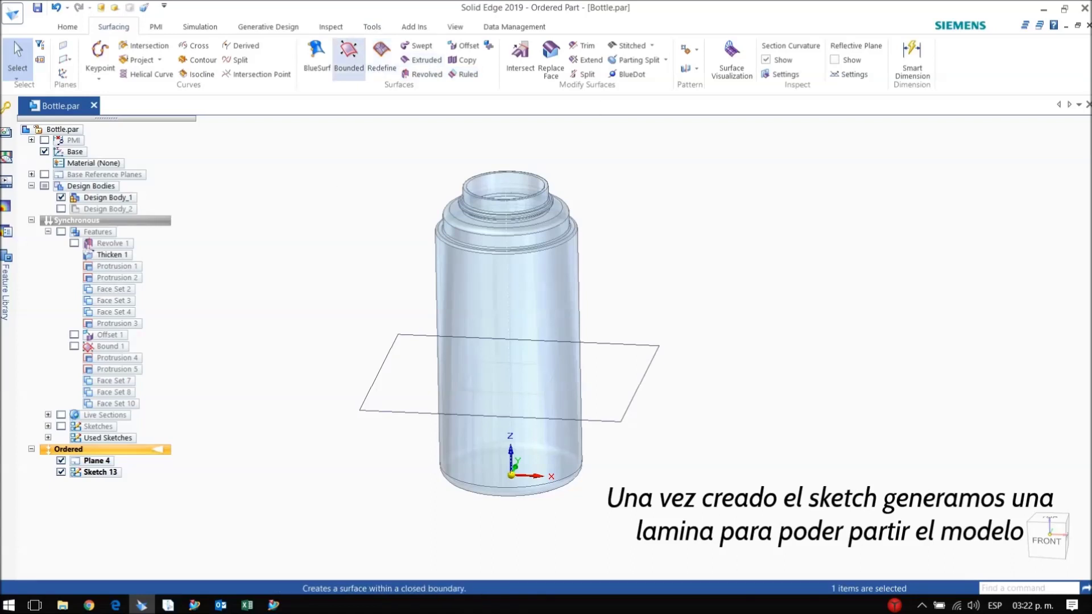
Fill Sketch 13's rectangle with a bounded surface, Bound 2
click(349, 59)
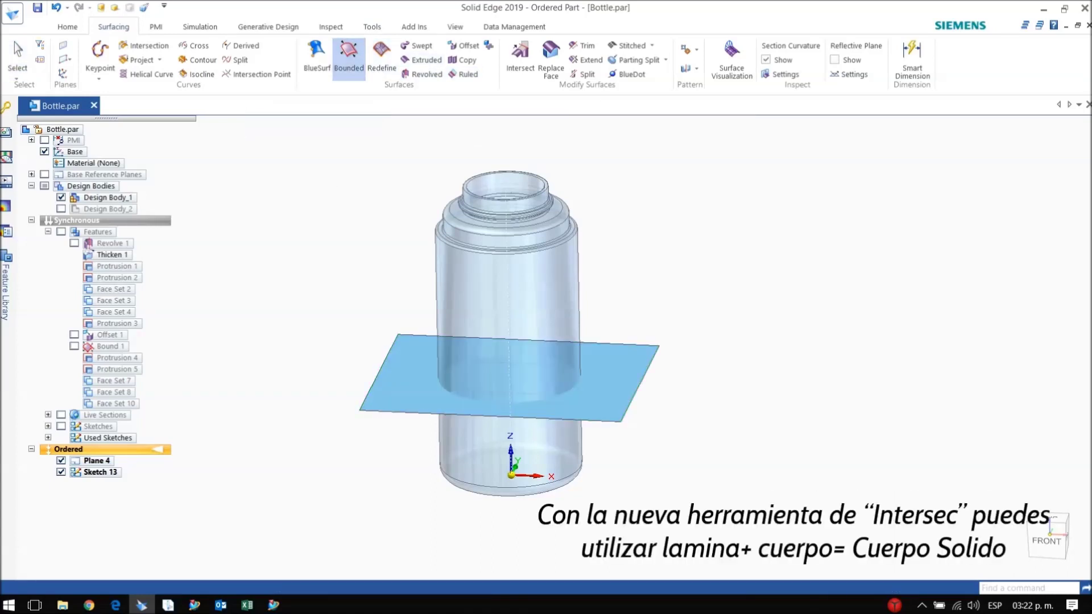
click(431, 124)
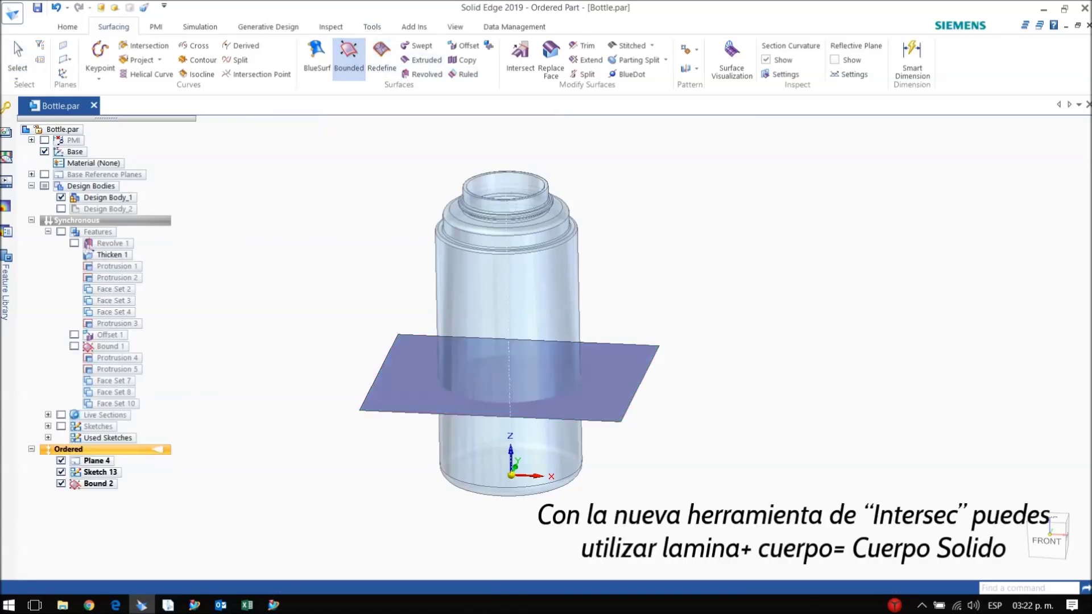
click(520, 57)
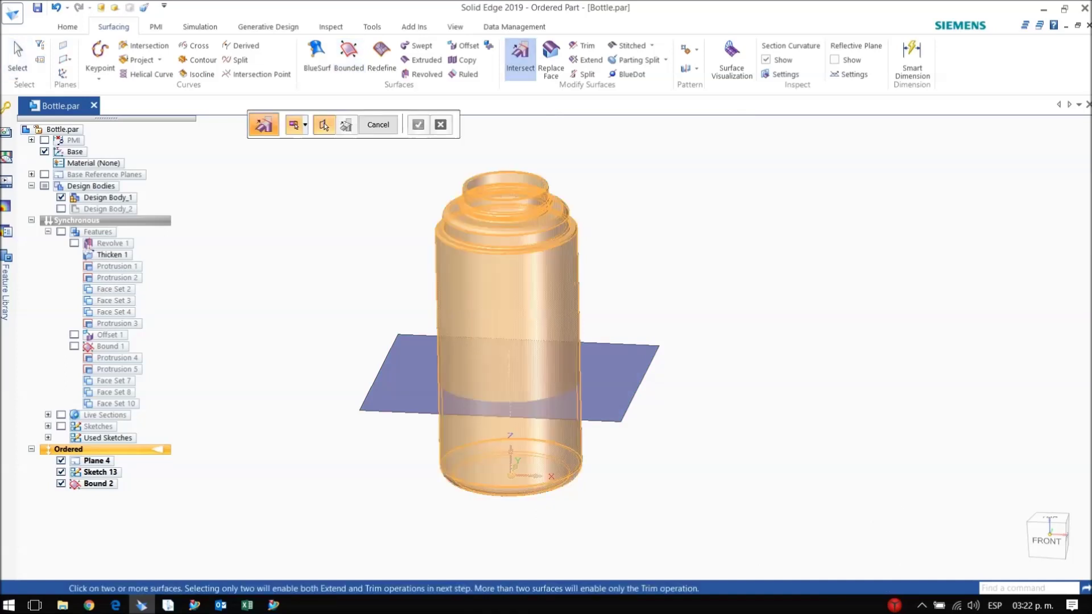
Intersect the bottle body with Bound 2, keeping Region 1 as a new design body
click(509, 296)
click(512, 406)
click(305, 124)
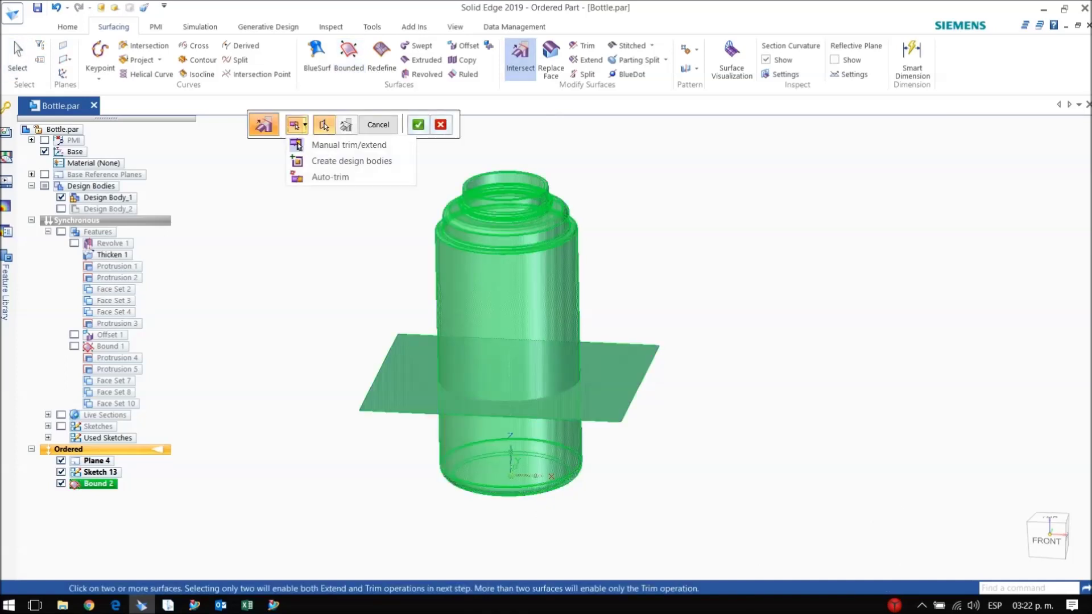
click(342, 160)
key(Return)
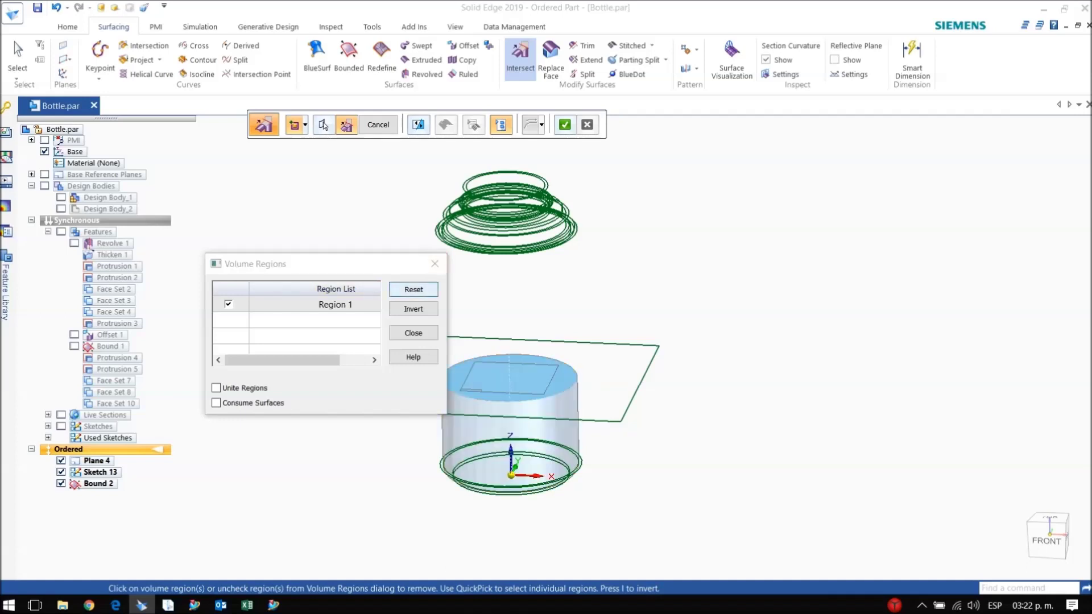
click(434, 264)
key(Return)
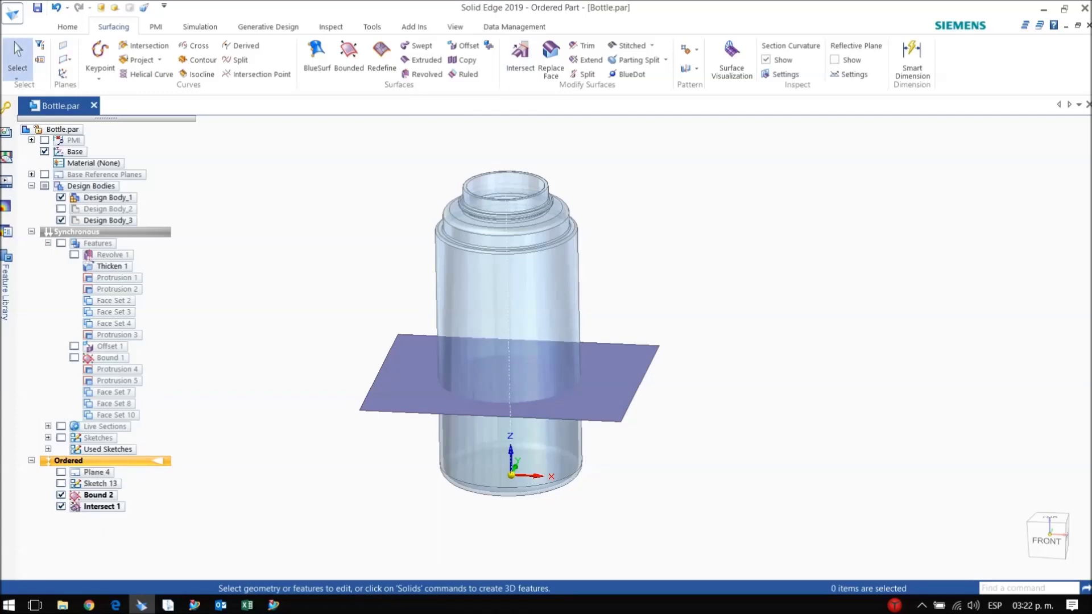
Hide the Bound 2 surface and show the Intersect 1 liquid body
click(61, 495)
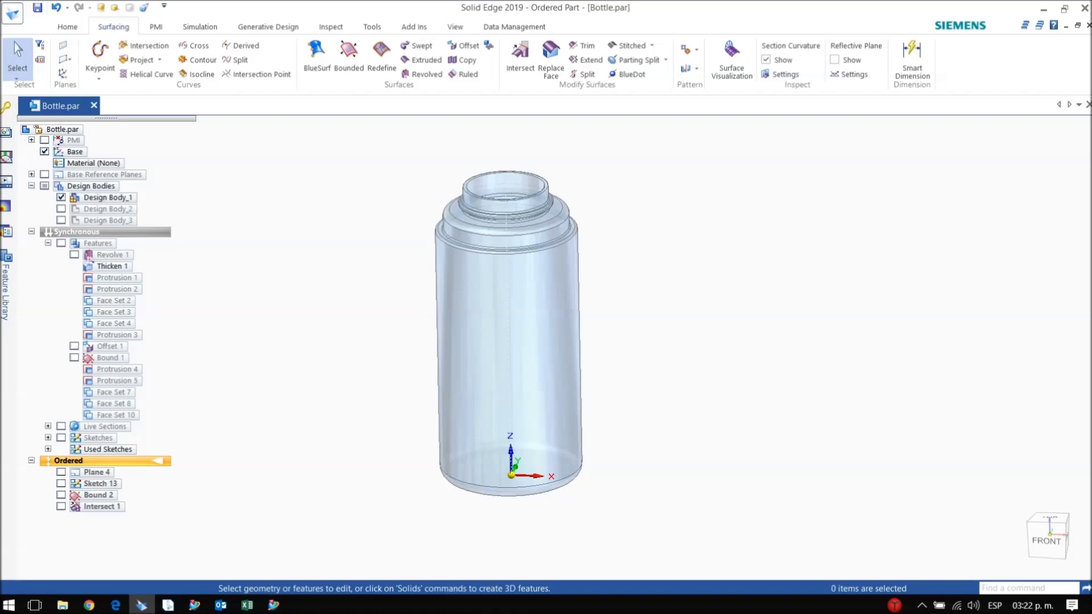
click(61, 506)
scroll(64, 57, down, 4)
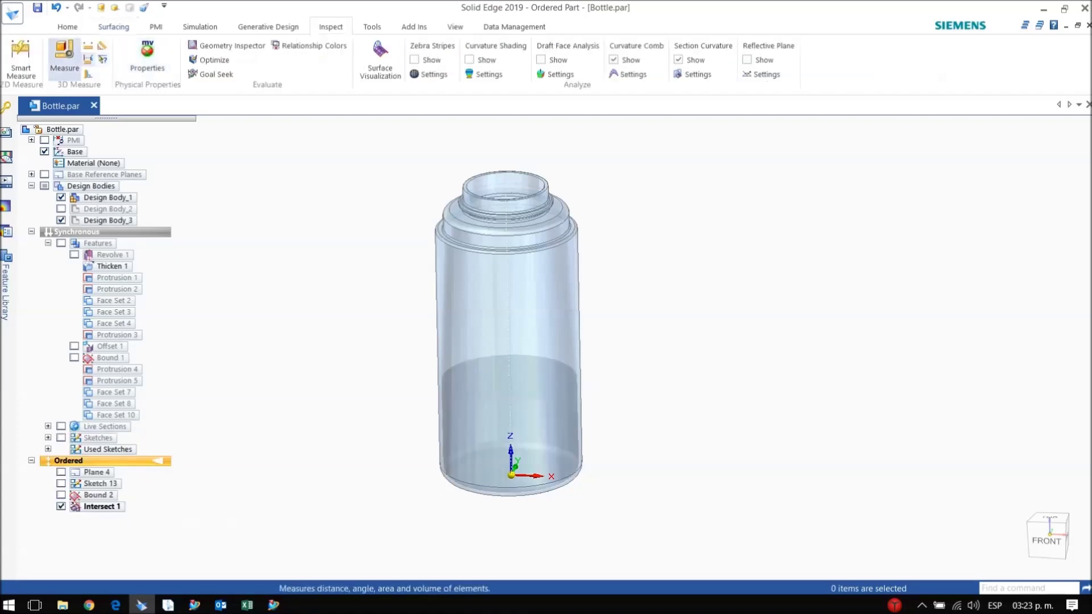
Measure the liquid body: 12.221 ounces volume, 28081.68 mm² area, then offer saving as variables
click(64, 57)
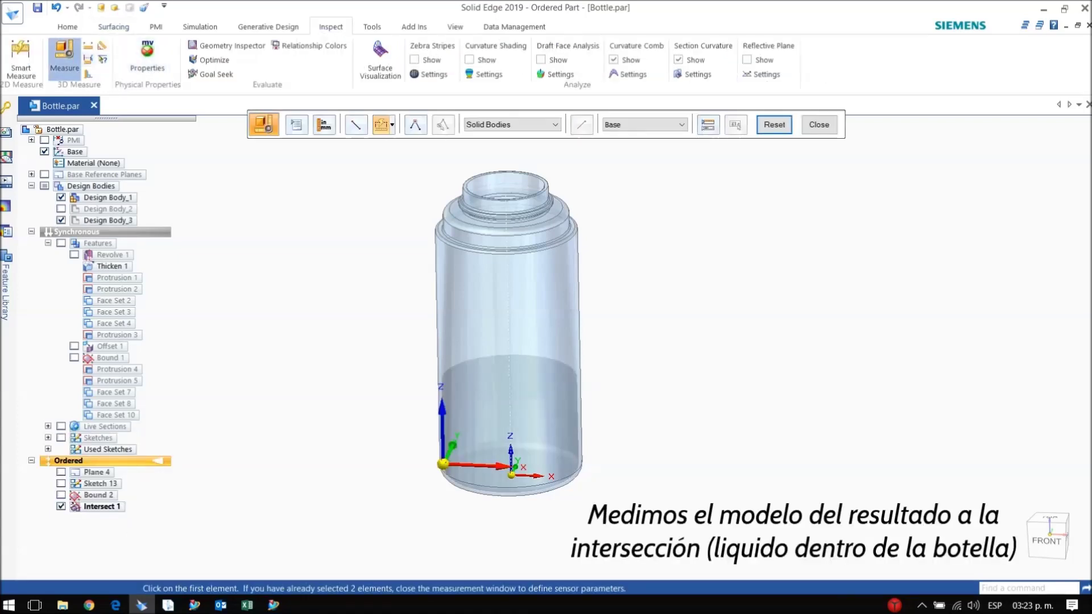
middle_drag(506, 256, 506, 369)
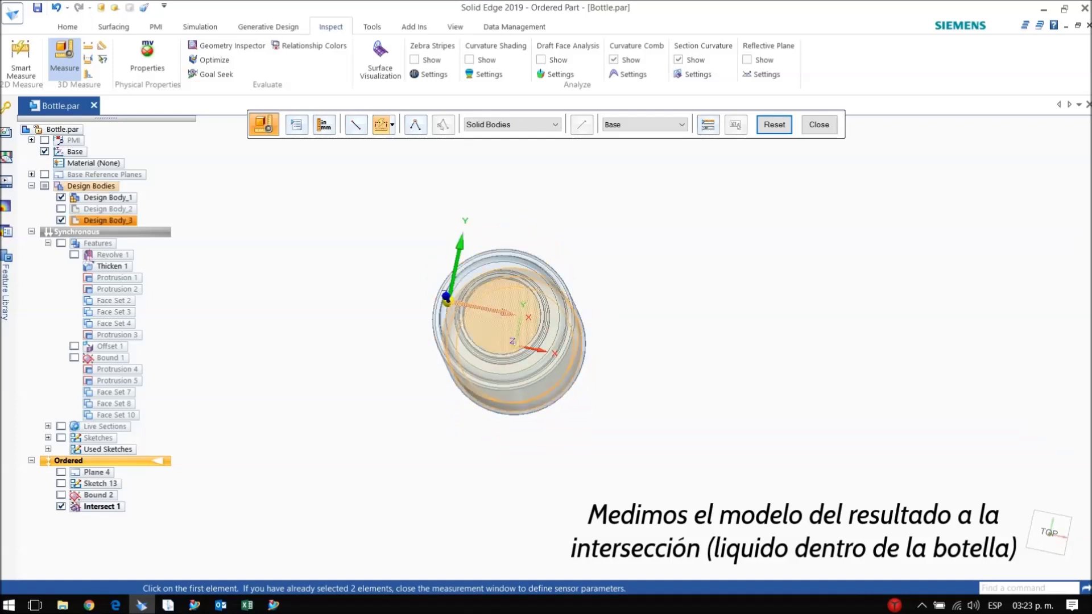
click(506, 330)
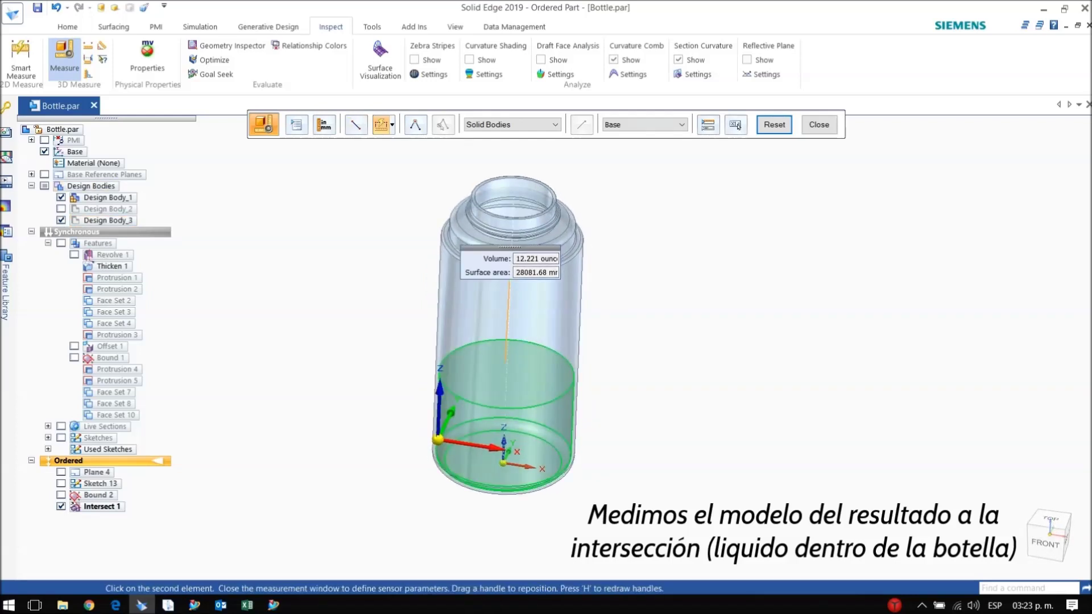
click(737, 125)
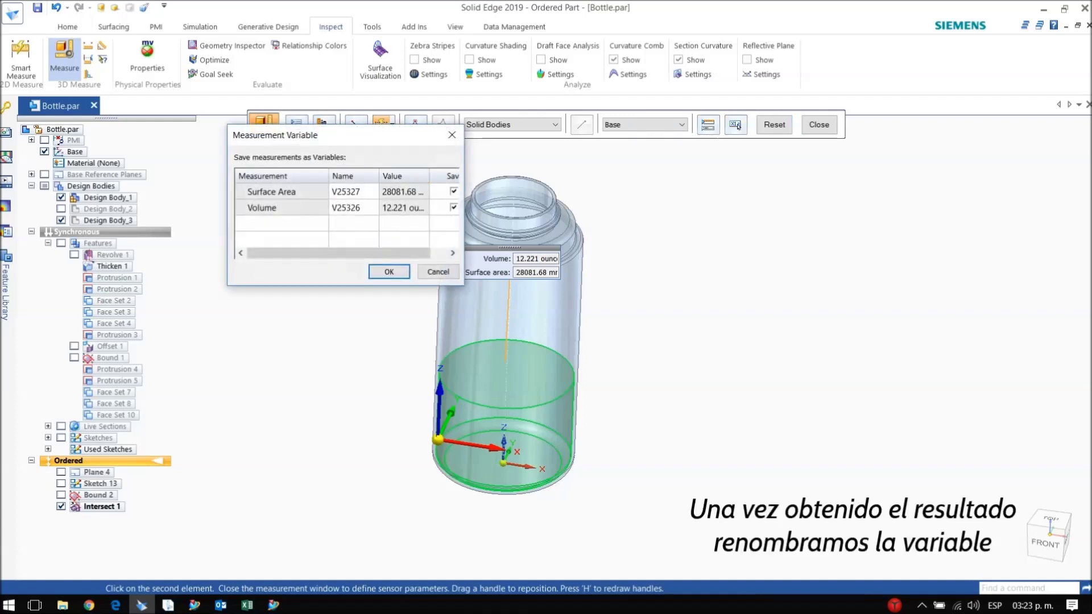
Save only the liquid volume as a variable named Volume, dropping surface area, and end measuring
click(454, 191)
click(325, 207)
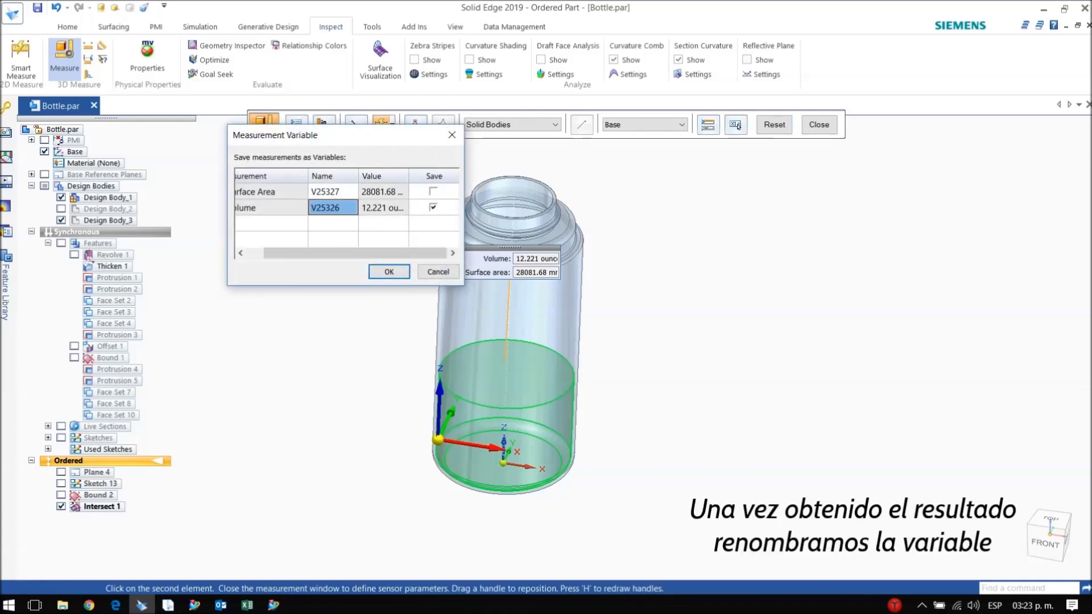
text(Volume)
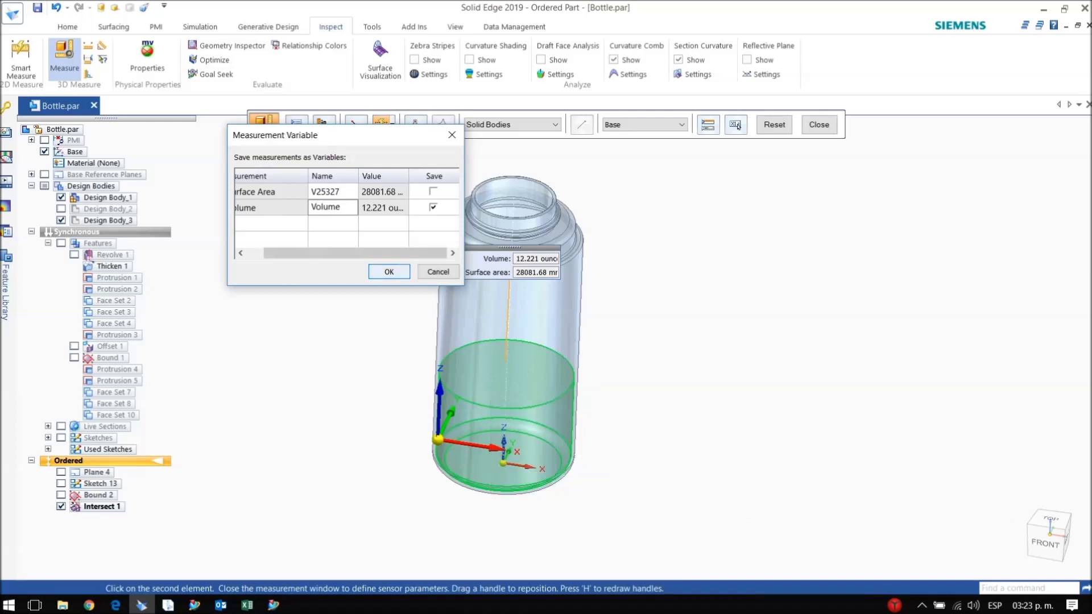
key(Return)
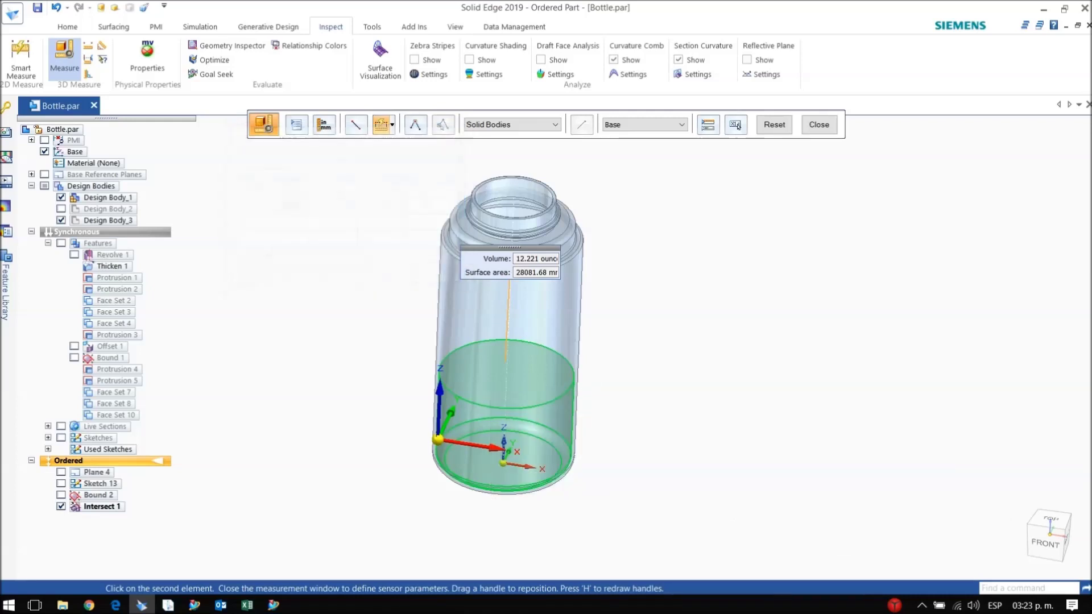
key(Escape)
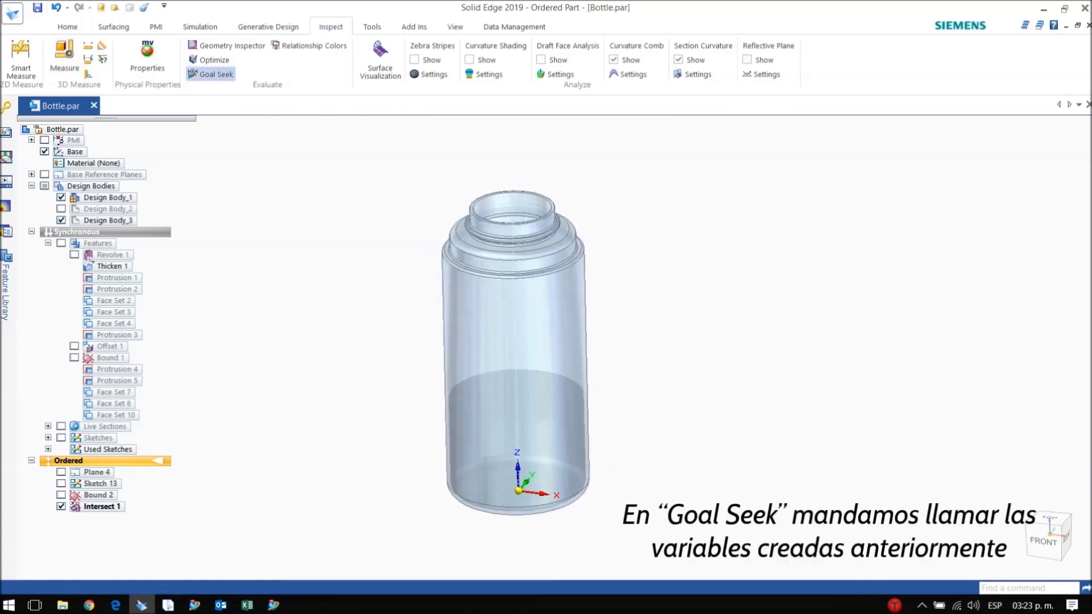
Goal-seek LevelOfLiquid so the Volume variable reaches a 32-ounce target
click(210, 74)
click(402, 124)
scroll(381, 270, down, 10)
scroll(381, 270, down, 10)
key(Return)
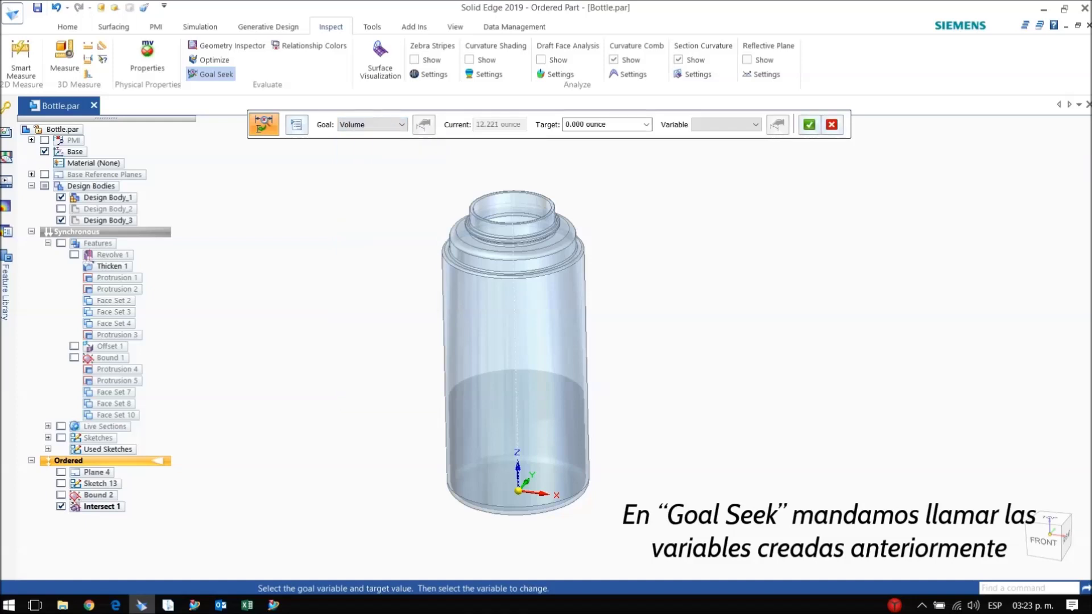
click(755, 125)
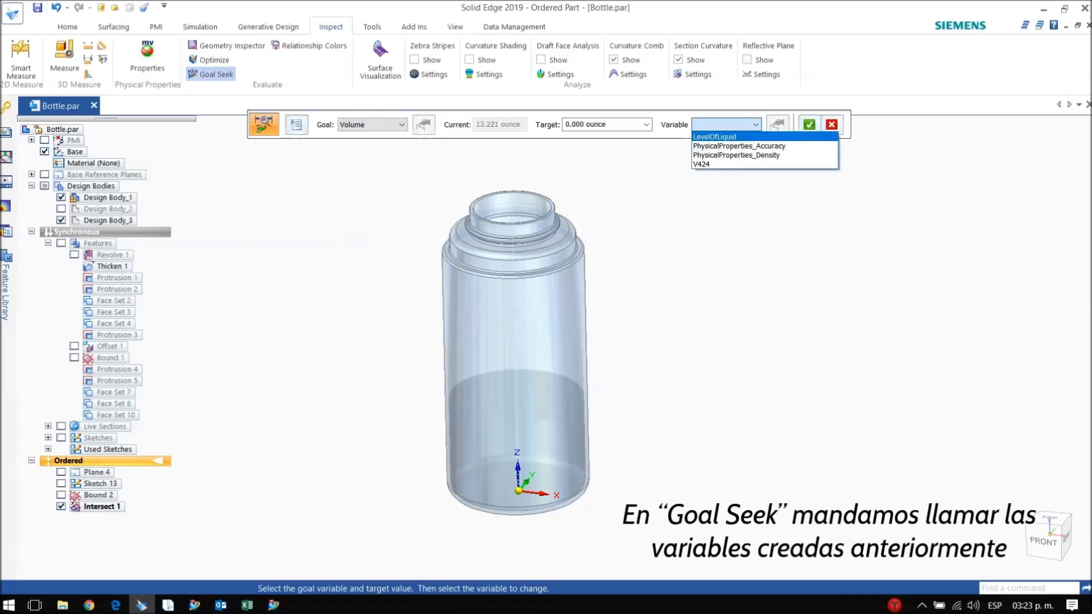
key(Return)
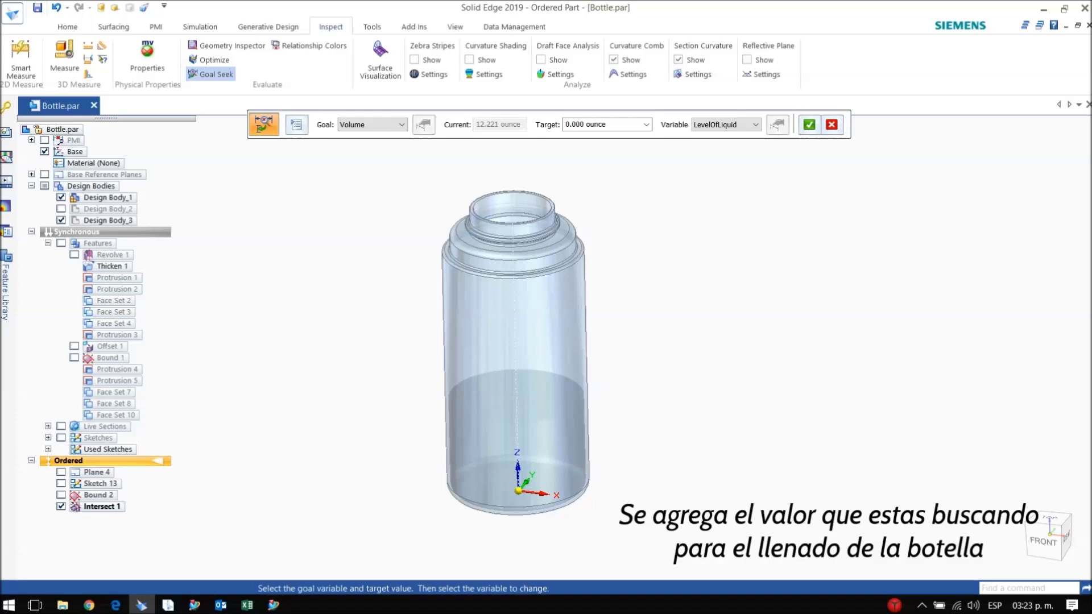
click(592, 124)
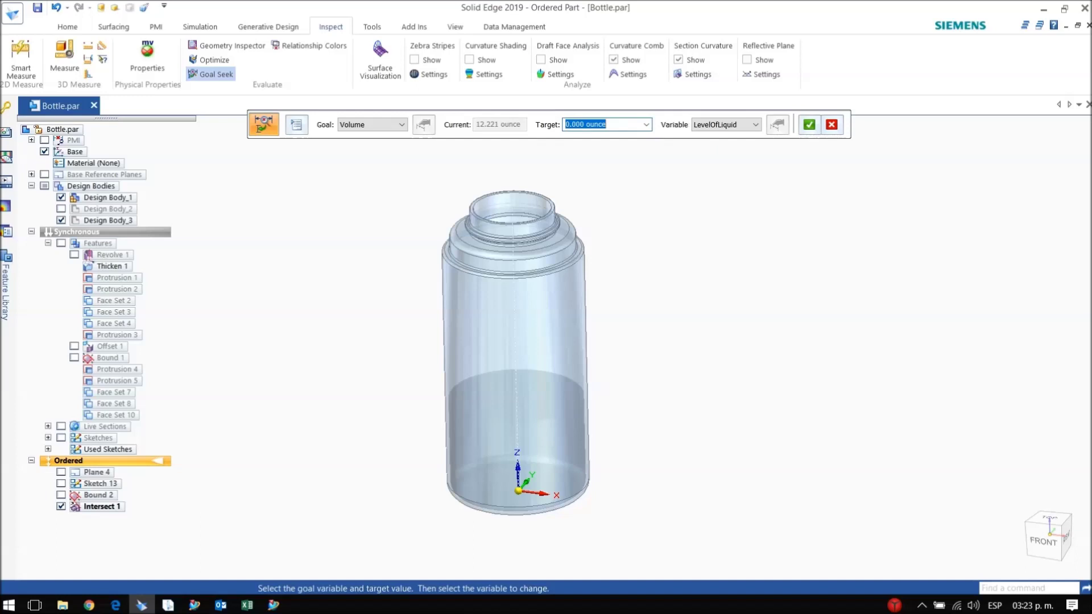
text(32)
key(Return)
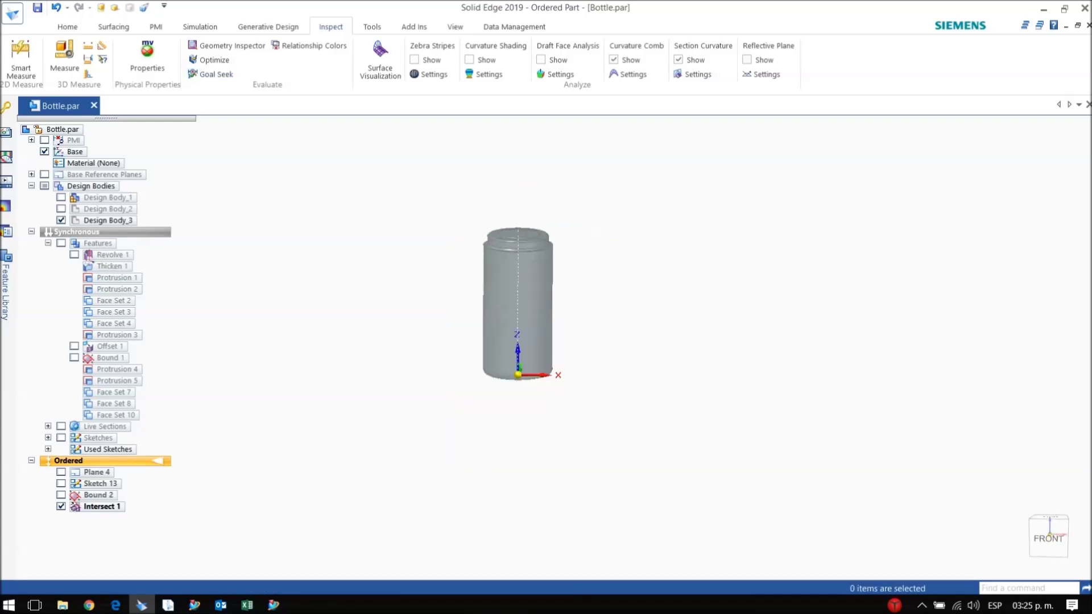
Show the bottle body, Design Body_1, over the liquid again
scroll(471, 187, up, 2)
scroll(471, 187, up, 3)
scroll(471, 187, down, 3)
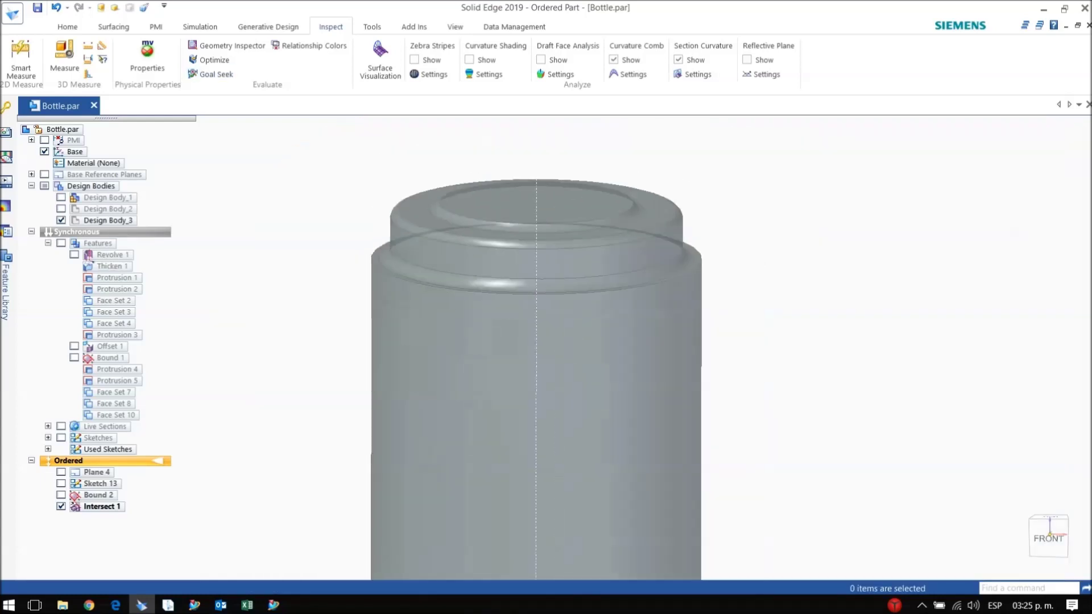
scroll(478, 319, down, 4)
middle_drag(478, 318, 495, 307)
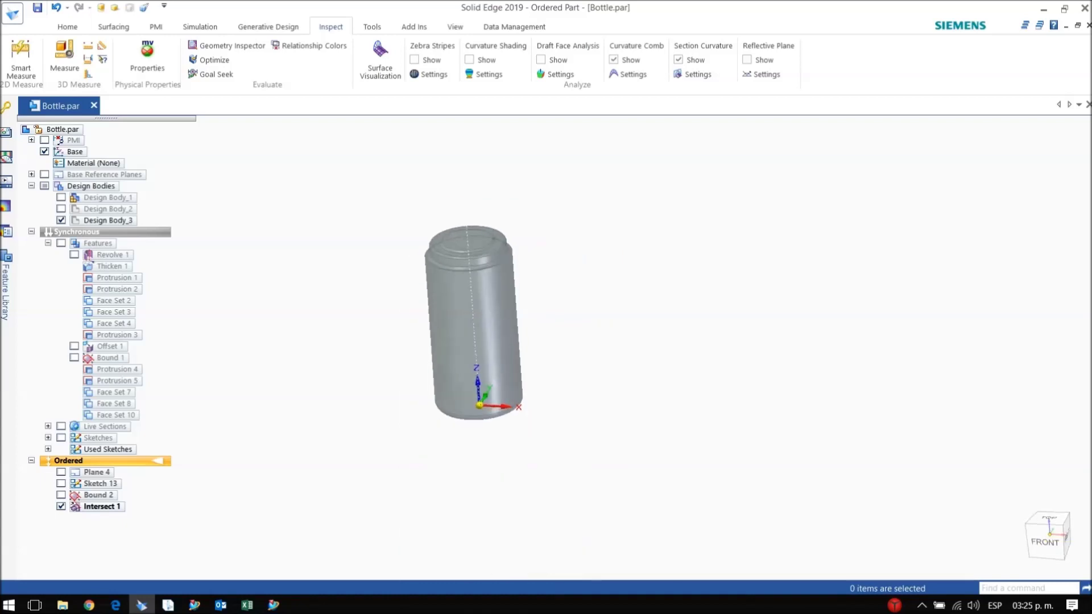
click(61, 197)
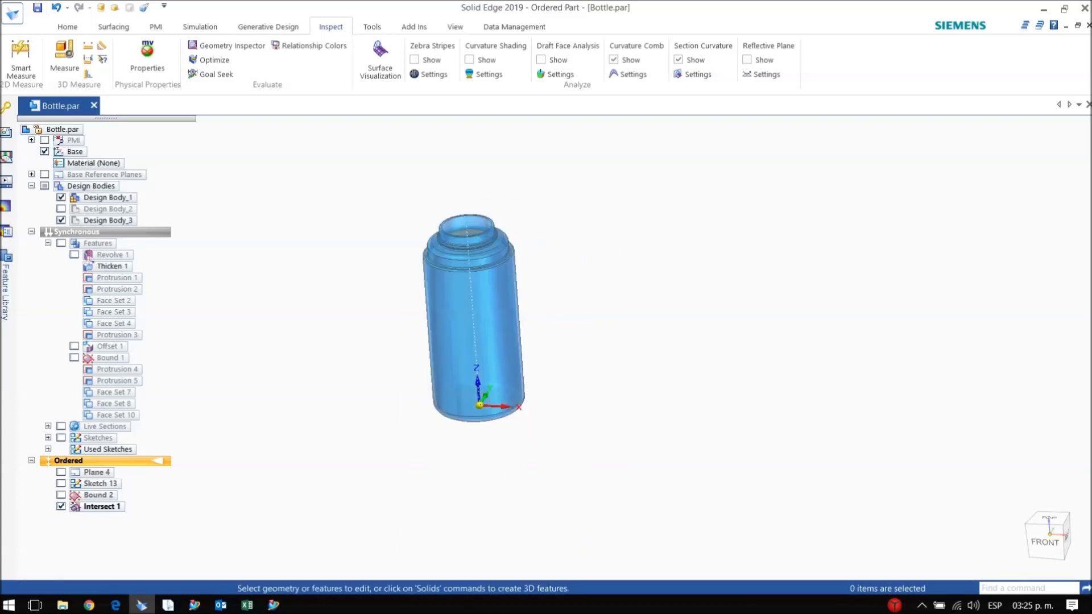
Rerun Goal Seek with a 35-ounce target, reaching 34 ounces, then close it
click(210, 74)
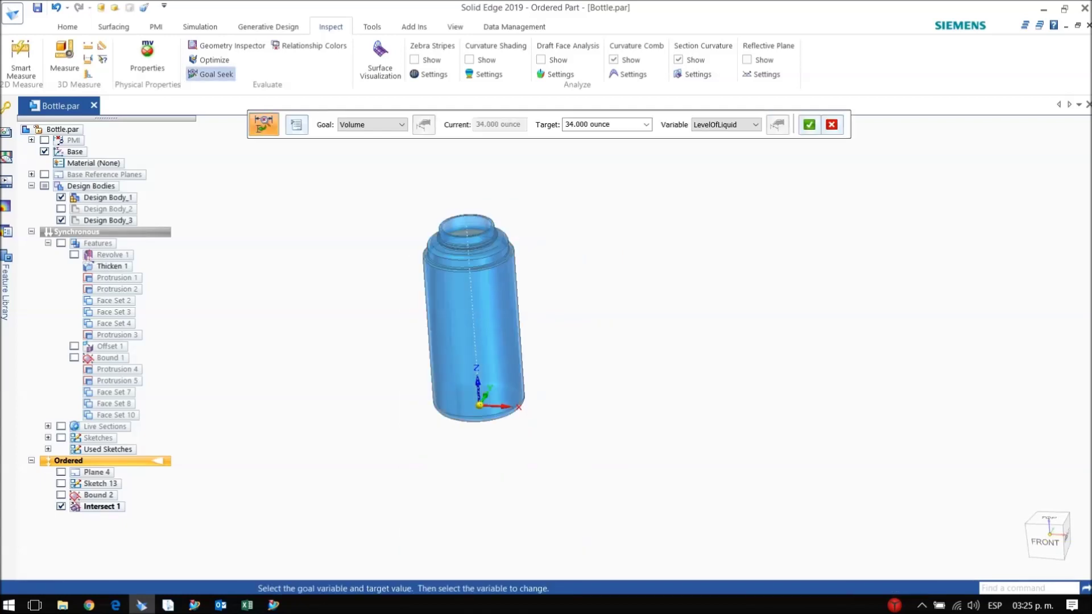
text(3)
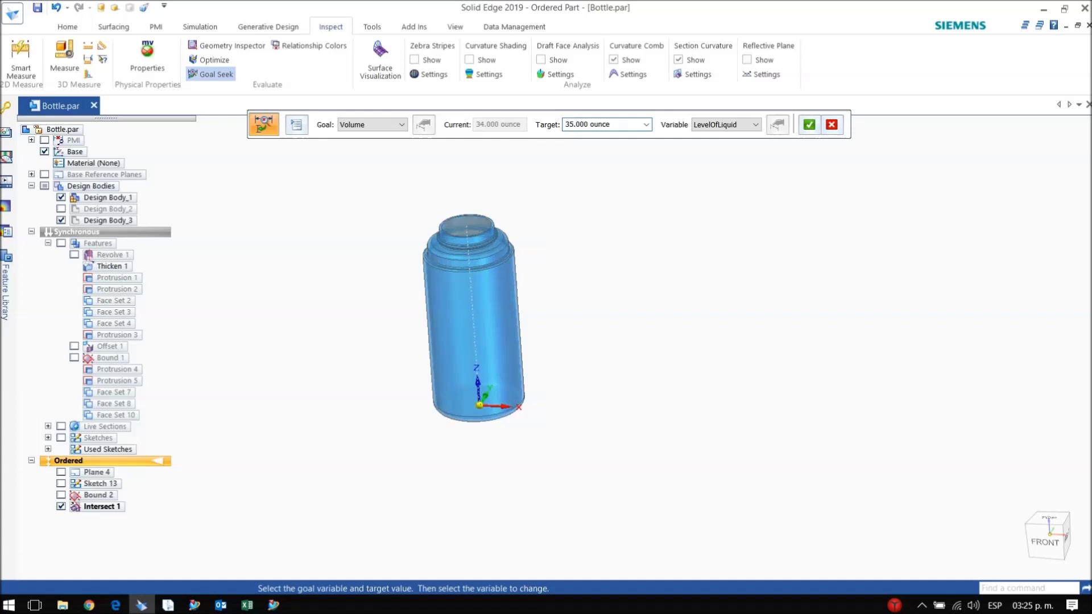
click(832, 124)
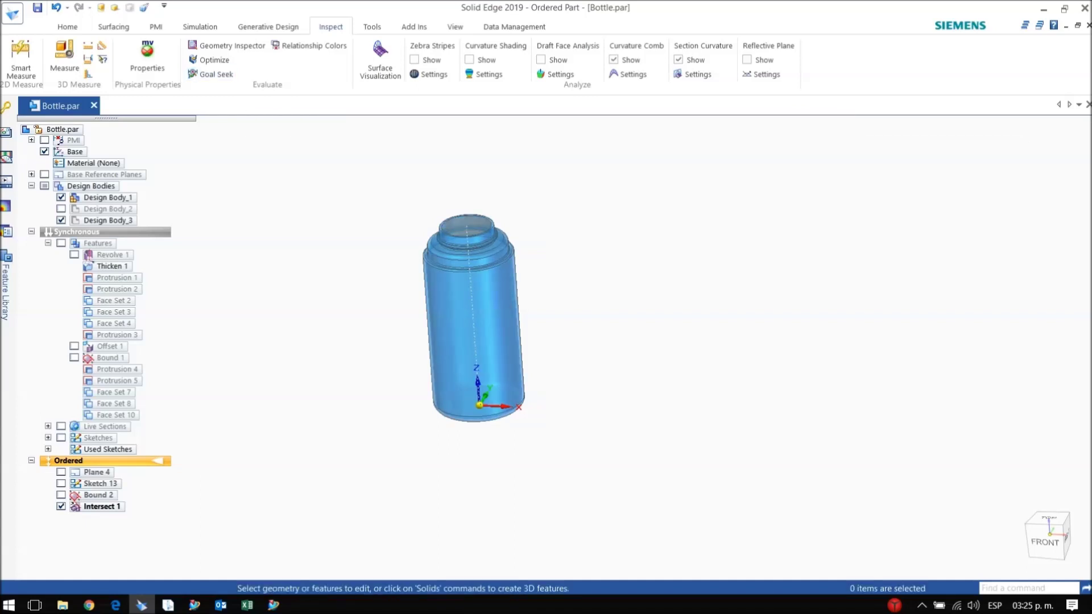
Toggle Design Body_1 off and back on, then show Design Body_2 to display the cap
click(61, 197)
scroll(522, 370, up, 5)
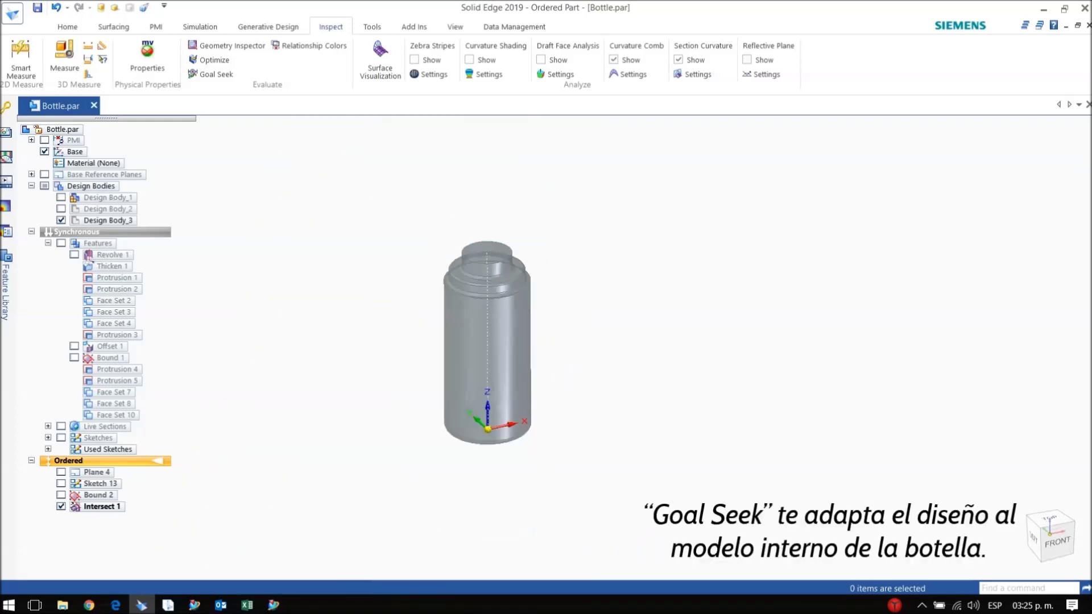
click(61, 198)
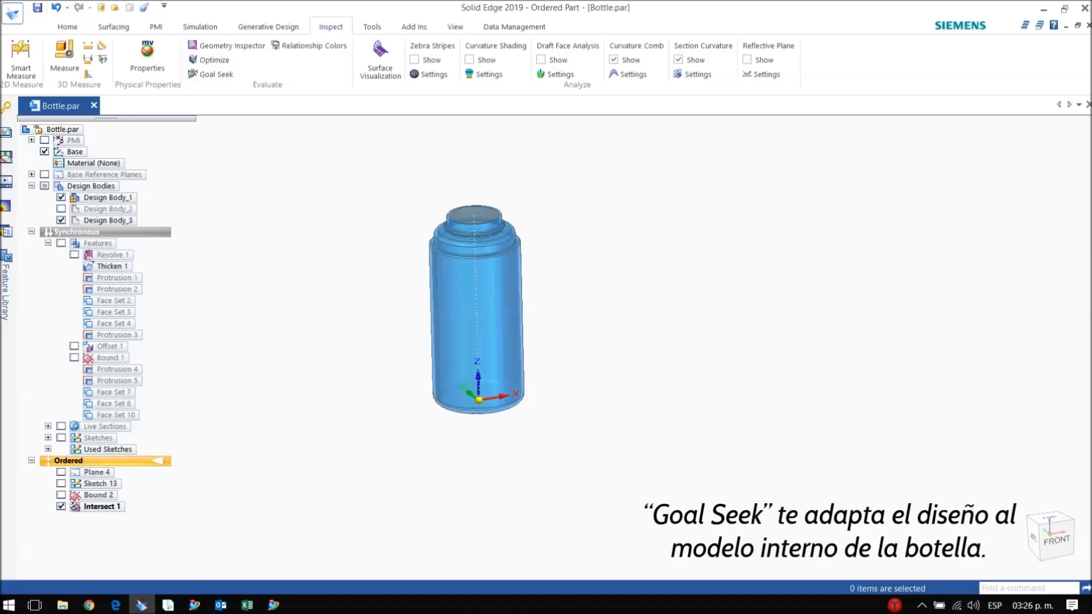
click(61, 209)
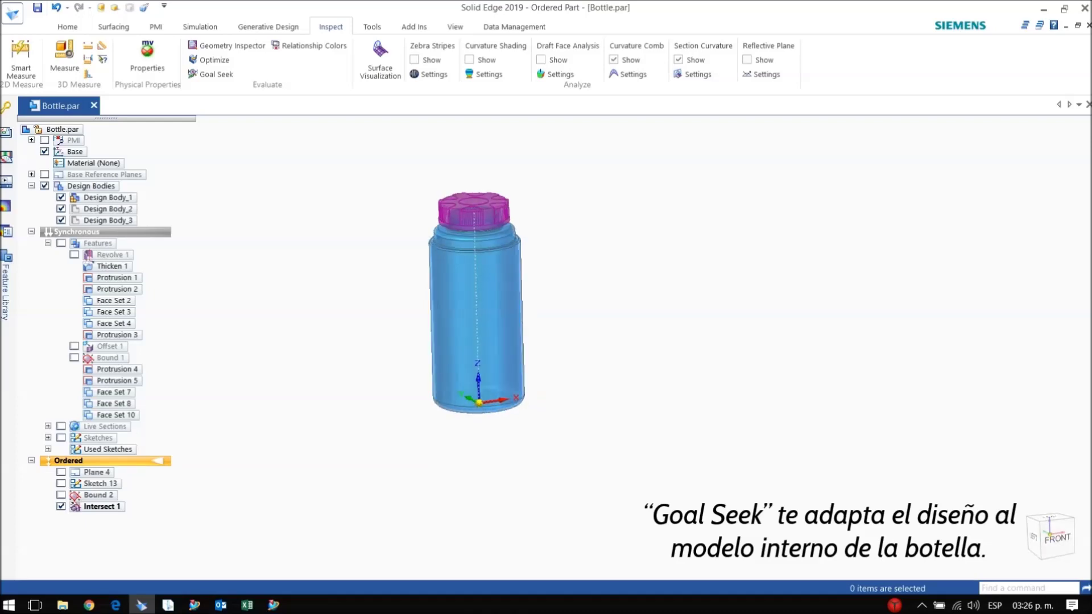